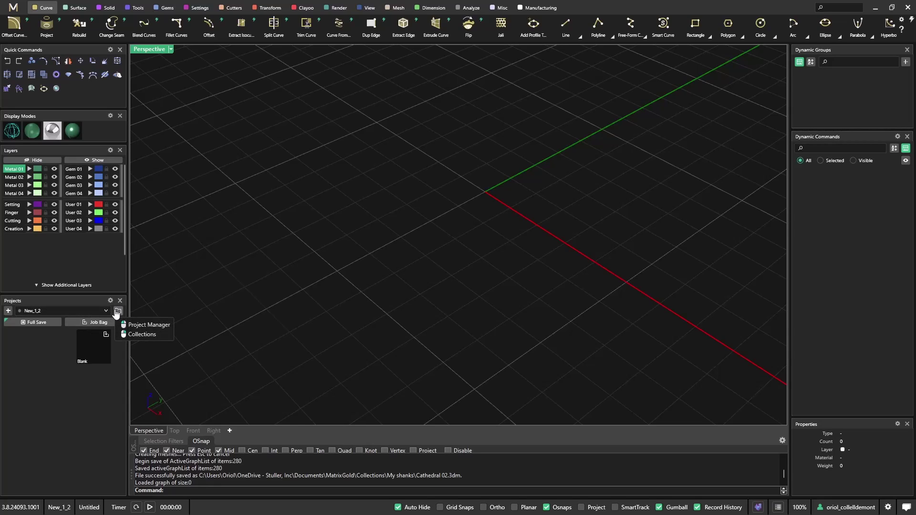
# - Create a cathedral ring rail for a US size 7 shank
pyautogui.click(117, 312)
pyautogui.scroll(-4, 420, 269)
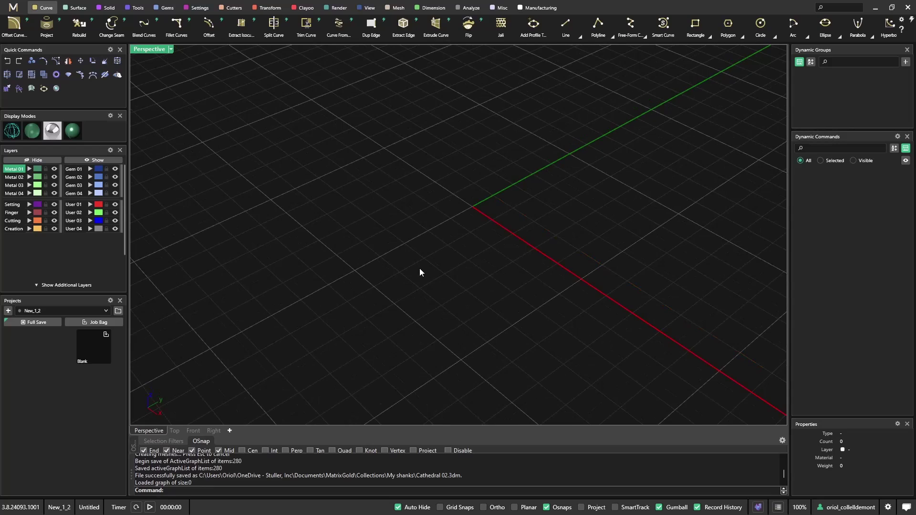
pyautogui.keyDown('shift'); pyautogui.moveTo(420, 271); pyautogui.dragTo(416, 288, button='right'); pyautogui.keyUp('shift')
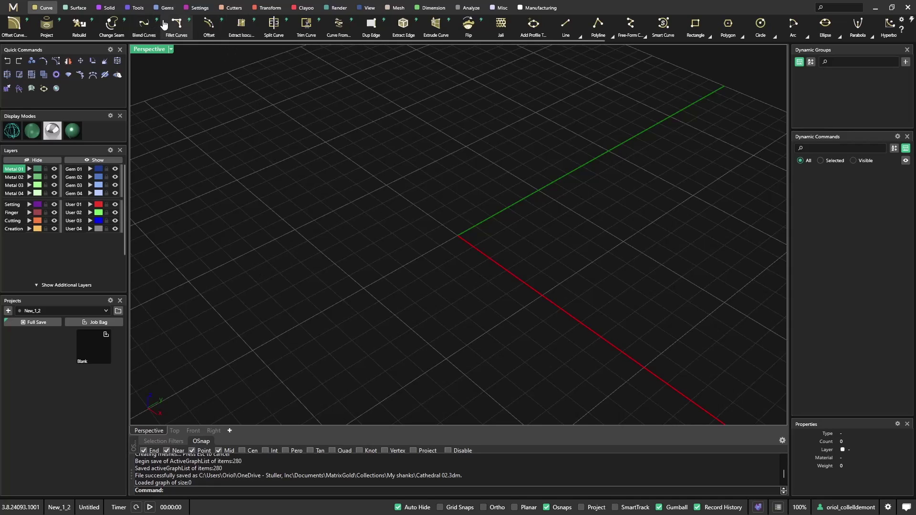
pyautogui.click(139, 10)
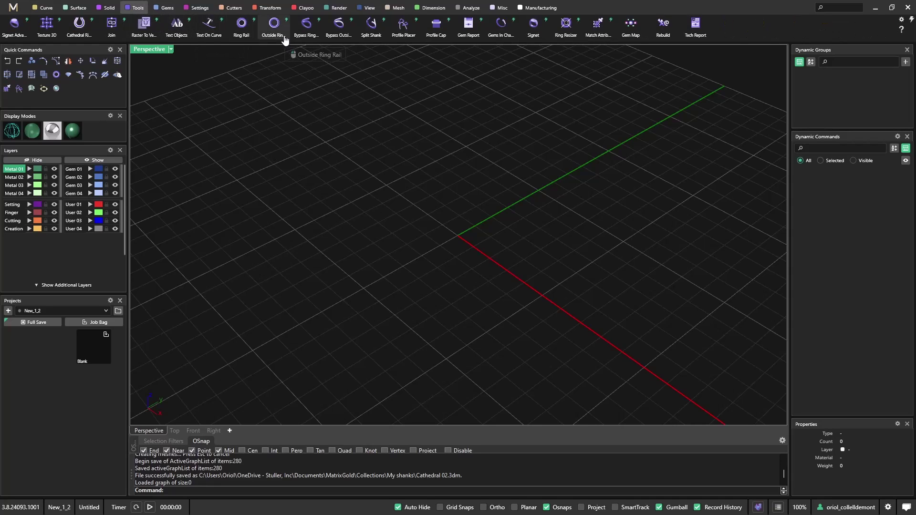
pyautogui.click(92, 34)
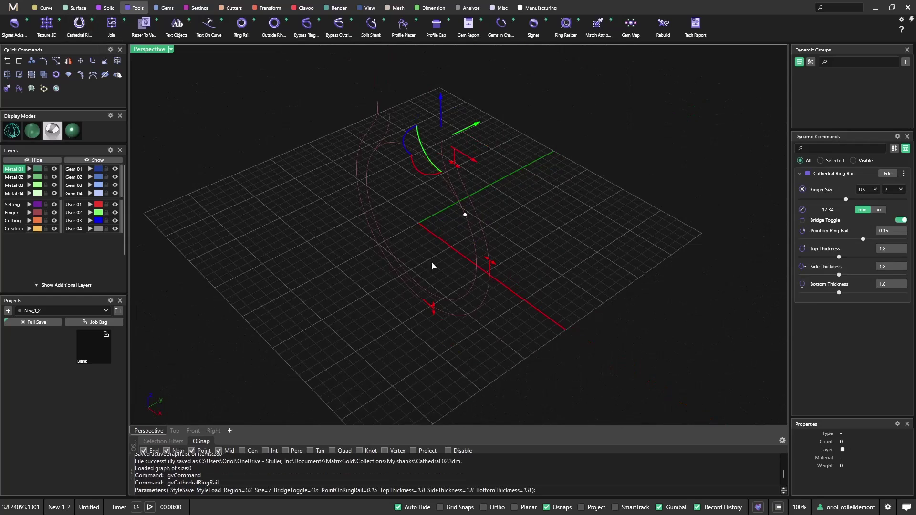
# - Place mirrored 4-wide oval profiles on the outside rail curve at both arm tops
pyautogui.click(19, 89)
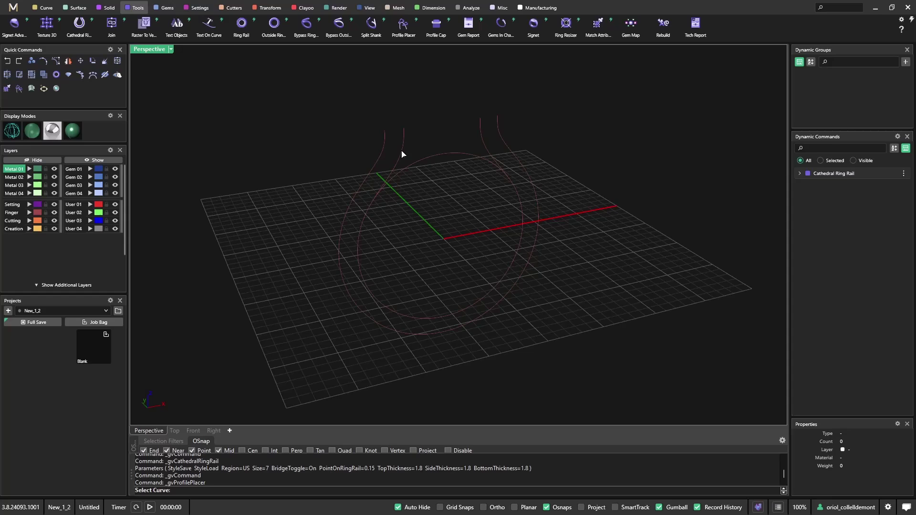
pyautogui.click(380, 176)
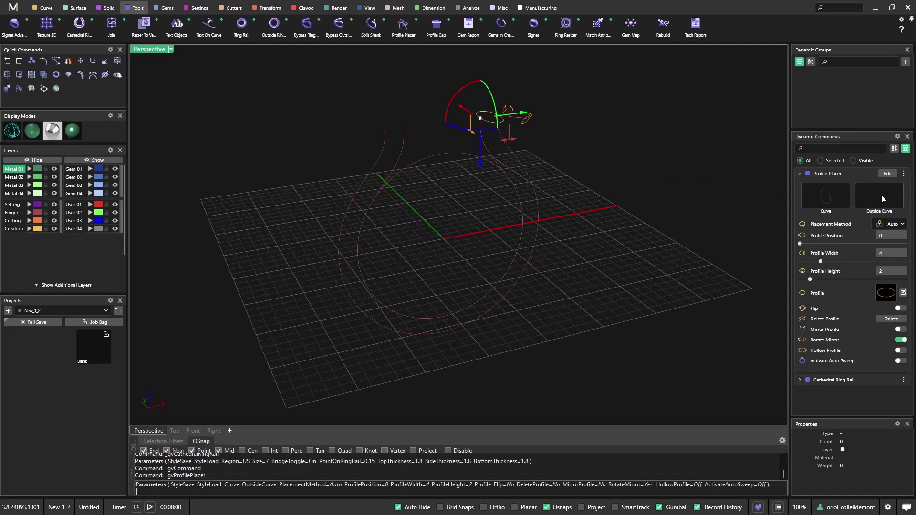
pyautogui.click(883, 200)
pyautogui.click(529, 176)
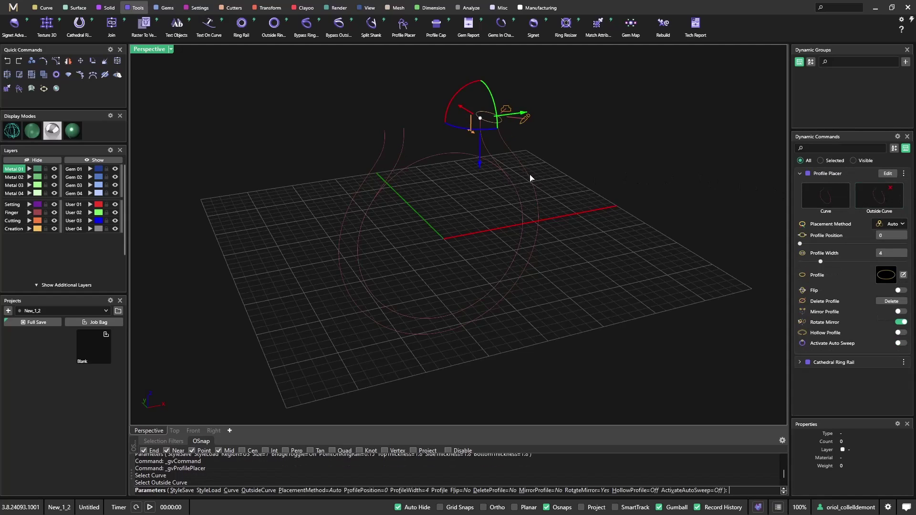
pyautogui.click(899, 313)
pyautogui.rightClick(586, 294)
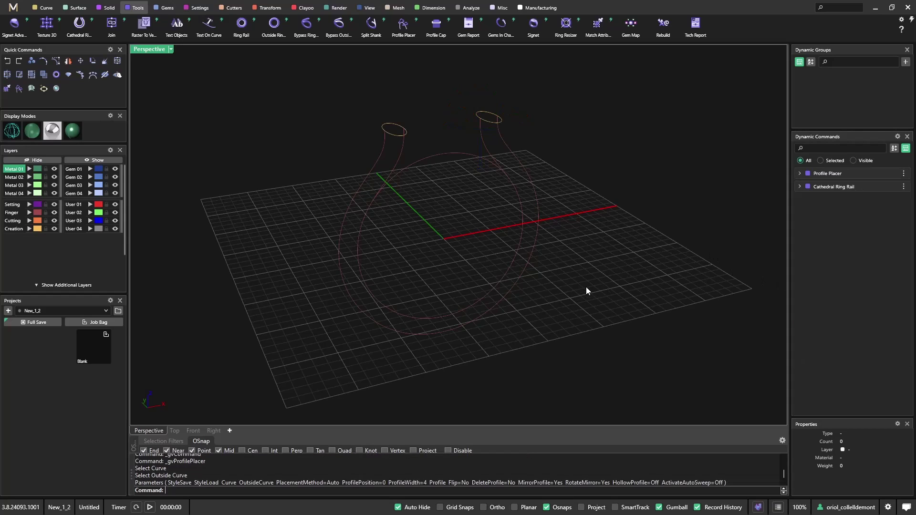
# - Sweep the two oval profiles along the rails with Sweep 2
pyautogui.click(81, 9)
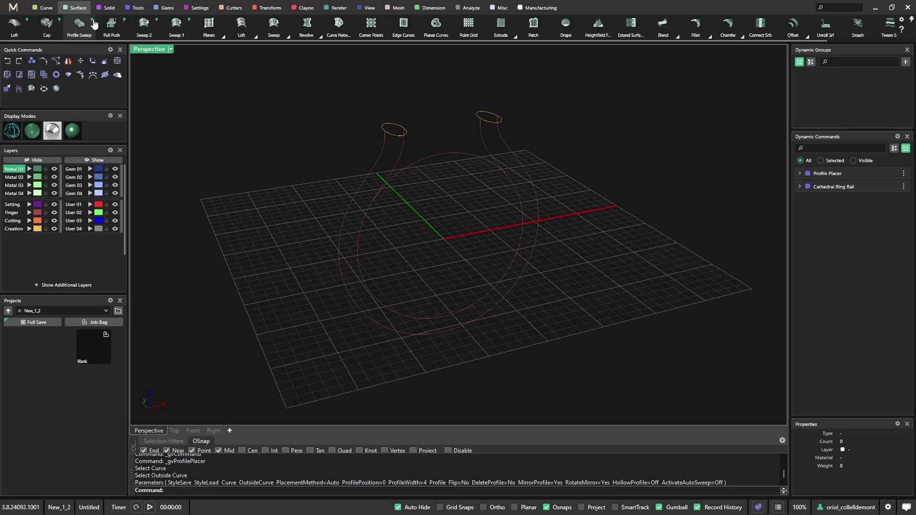
pyautogui.click(144, 24)
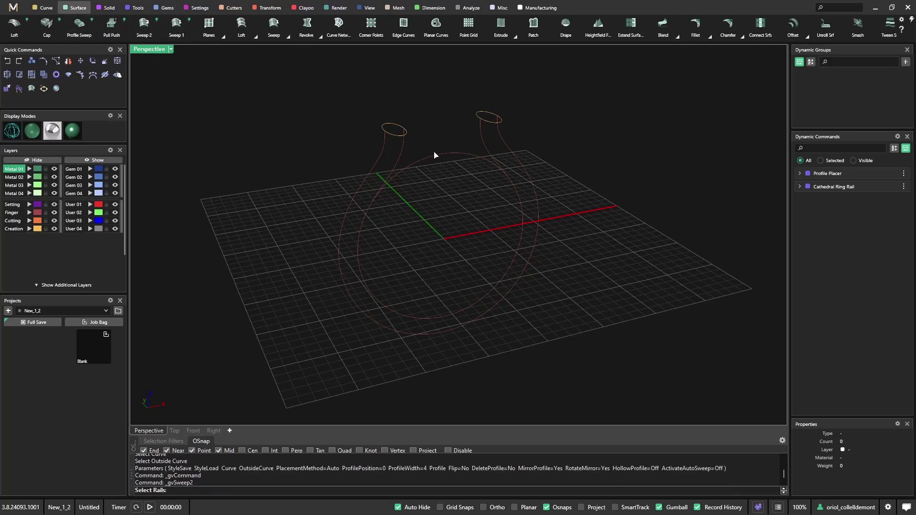
pyautogui.moveTo(426, 141); pyautogui.dragTo(386, 131)
pyautogui.click(392, 141)
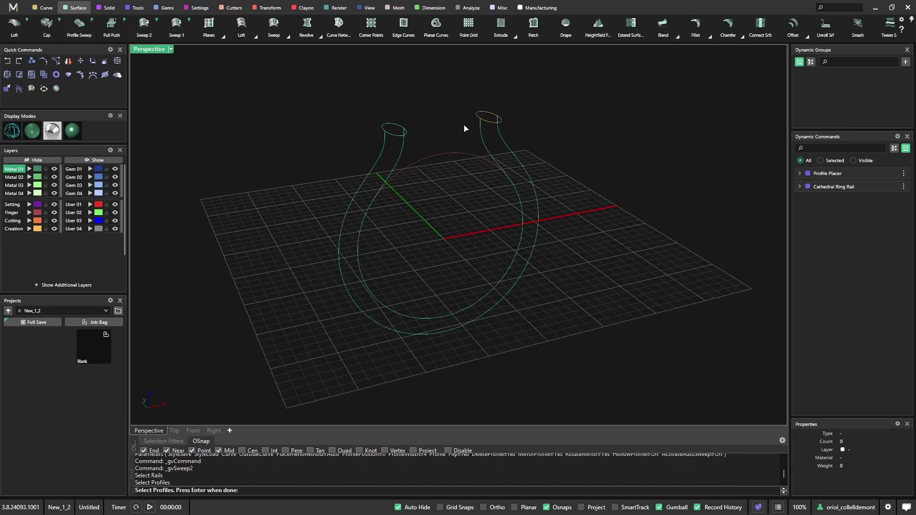
pyautogui.click(498, 123)
pyautogui.rightClick(586, 141)
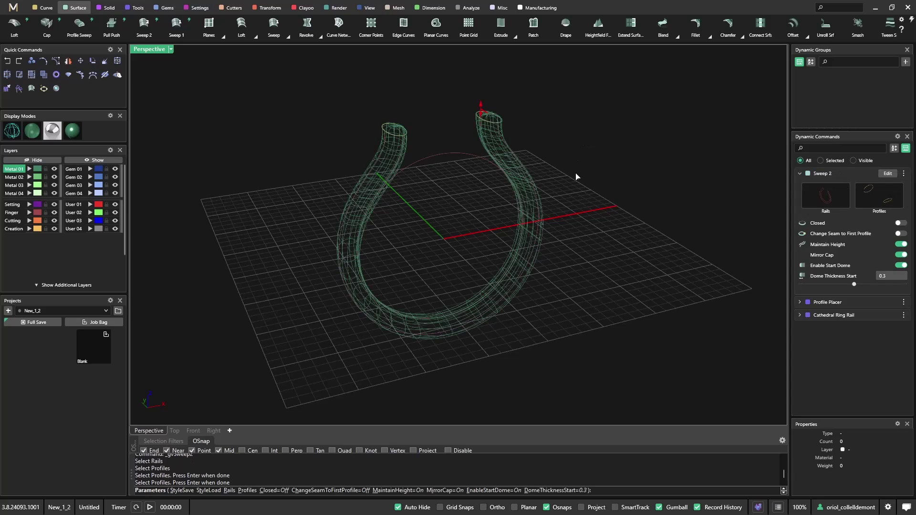
pyautogui.rightClick(593, 171)
# - Orbit and zoom to inspect the new open-ended U-shaped shank
pyautogui.moveTo(164, 219); pyautogui.dragTo(280, 231, button='right')
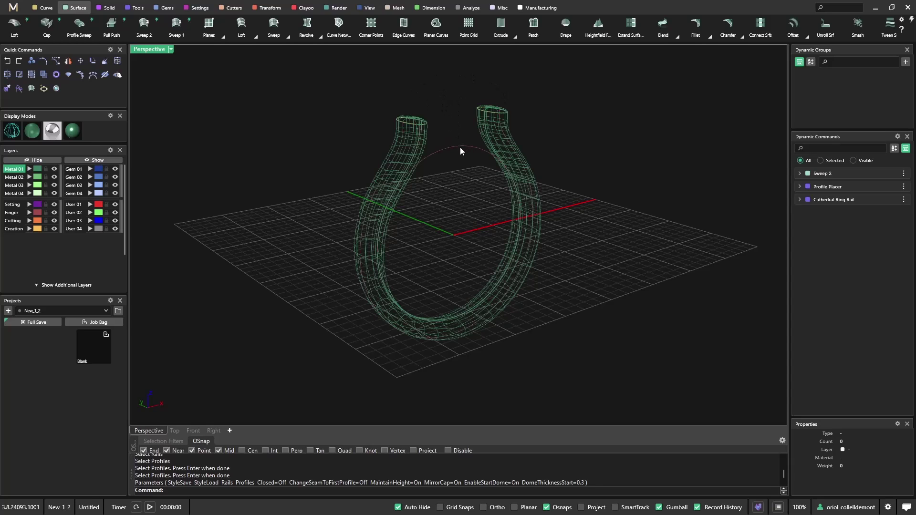
pyautogui.scroll(-3, 460, 147)
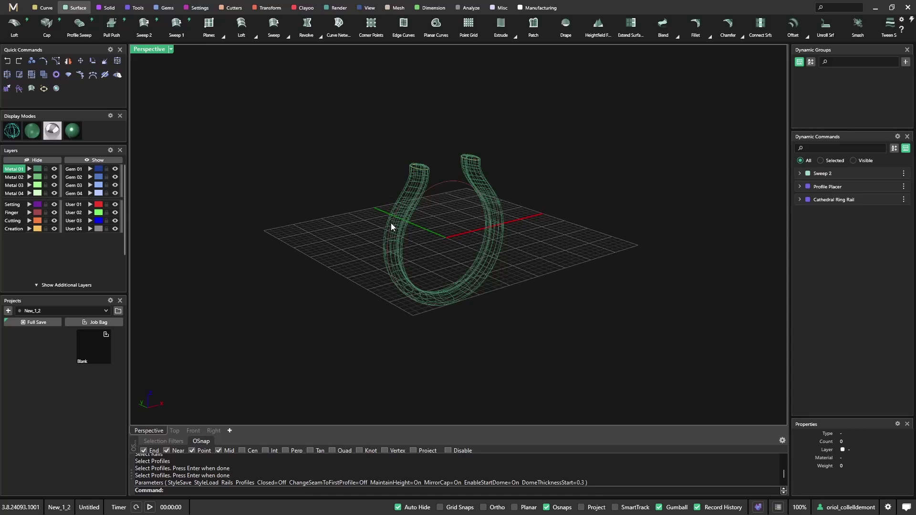
pyautogui.moveTo(390, 222); pyautogui.dragTo(450, 233, button='right')
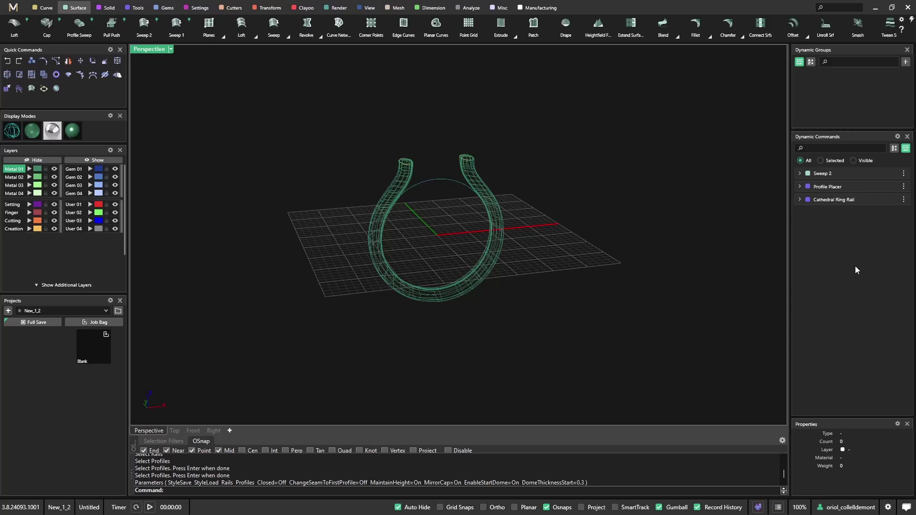
pyautogui.moveTo(866, 177)
pyautogui.scroll(-2, 559, 244)
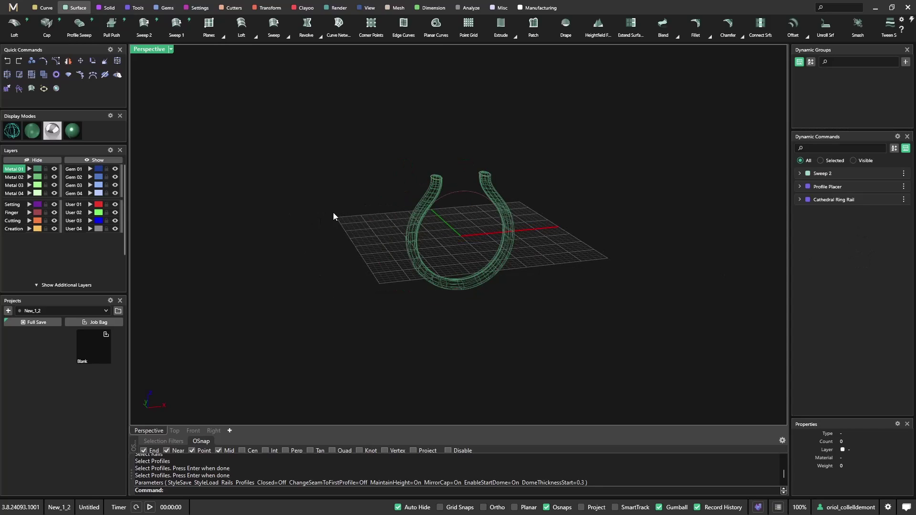
# - Delete all six objects: the swept shank, its rails and its profiles
pyautogui.moveTo(604, 113); pyautogui.dragTo(350, 335)
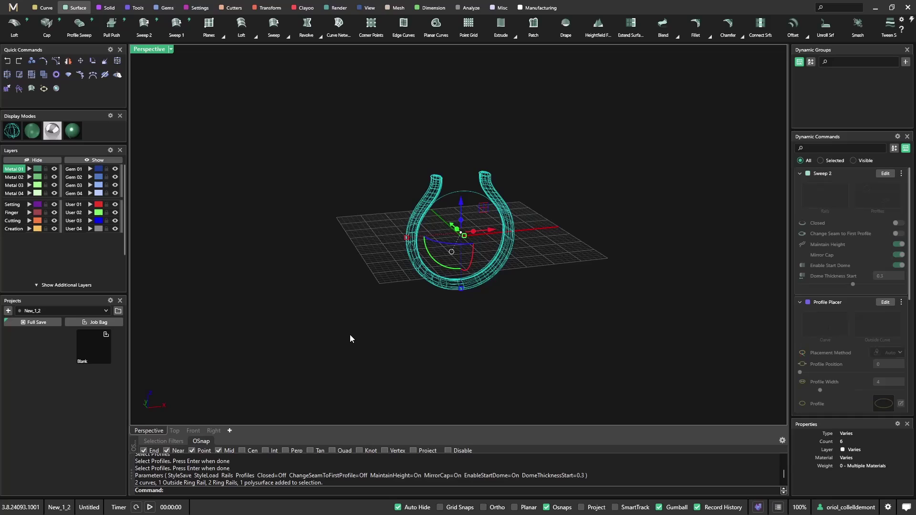
pyautogui.press('Delete')
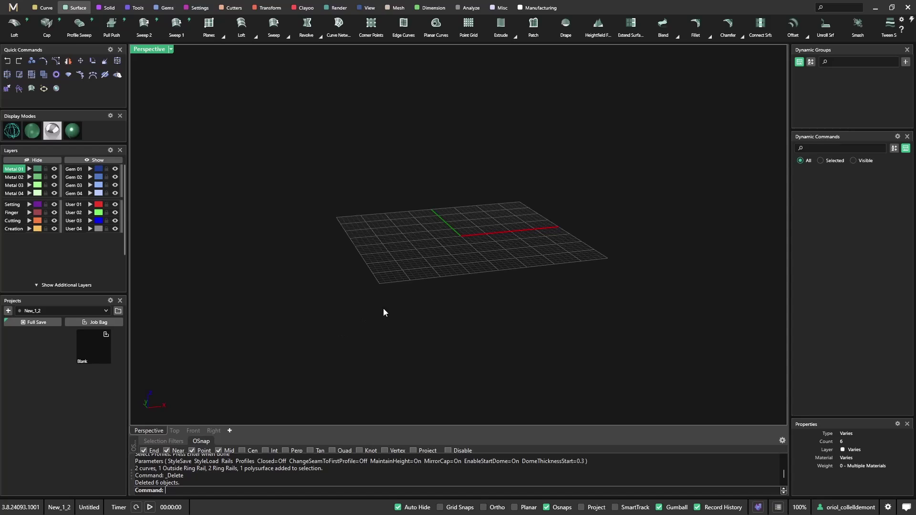
pyautogui.moveTo(205, 311); pyautogui.dragTo(370, 299, button='right')
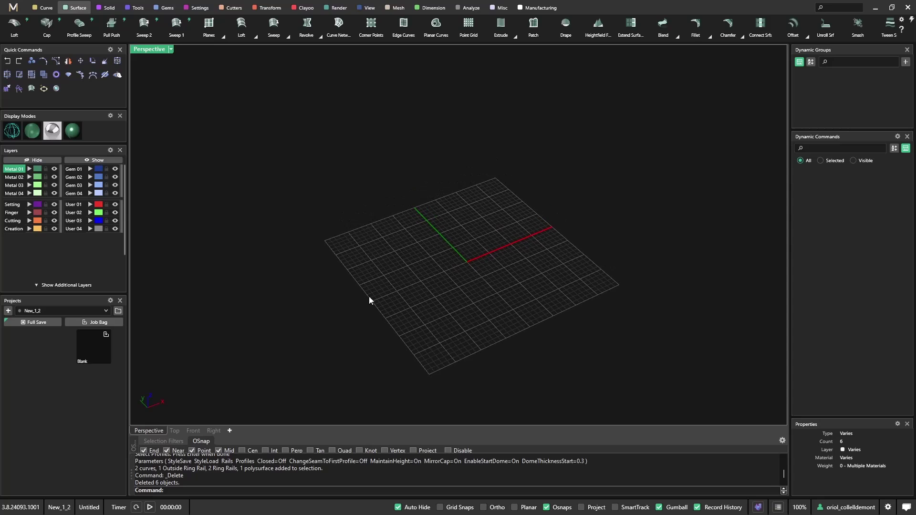
# - Browse the Collections library into My shanks to see Cathedral 01 and Cathedral 02
pyautogui.click(118, 312)
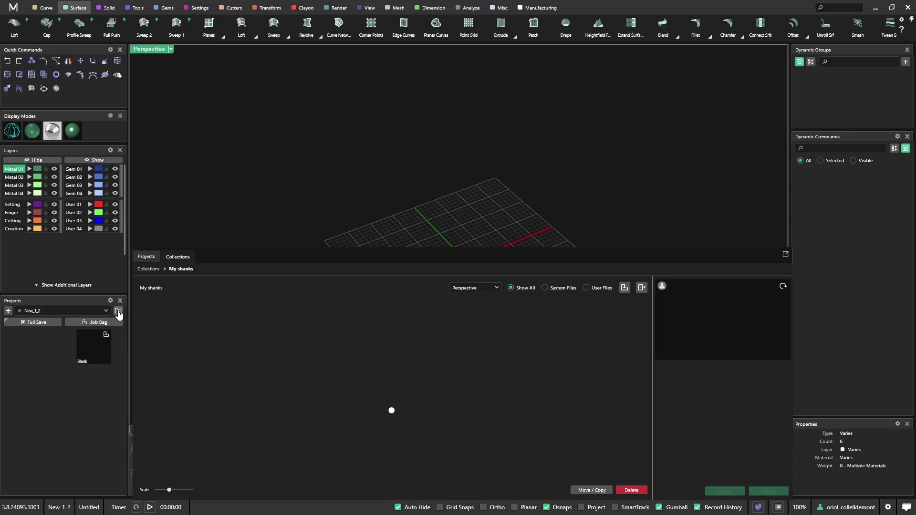
pyautogui.click(147, 269)
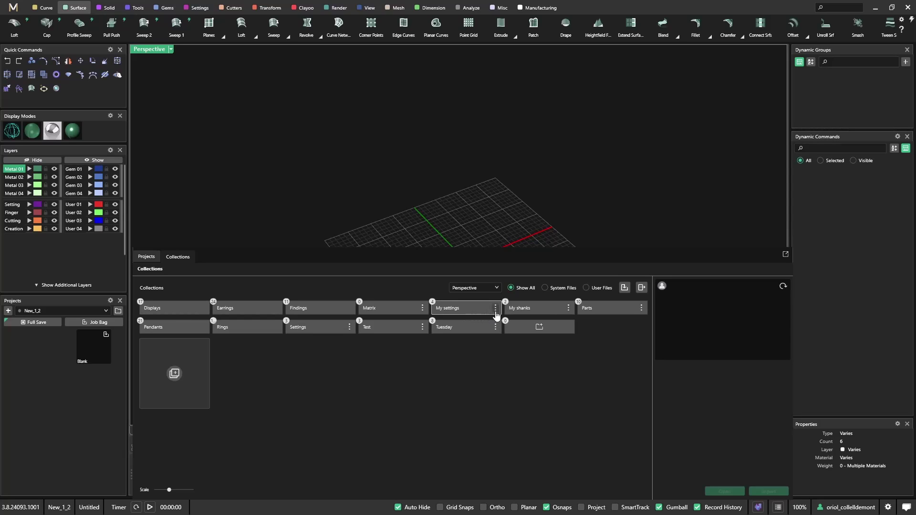
pyautogui.click(543, 313)
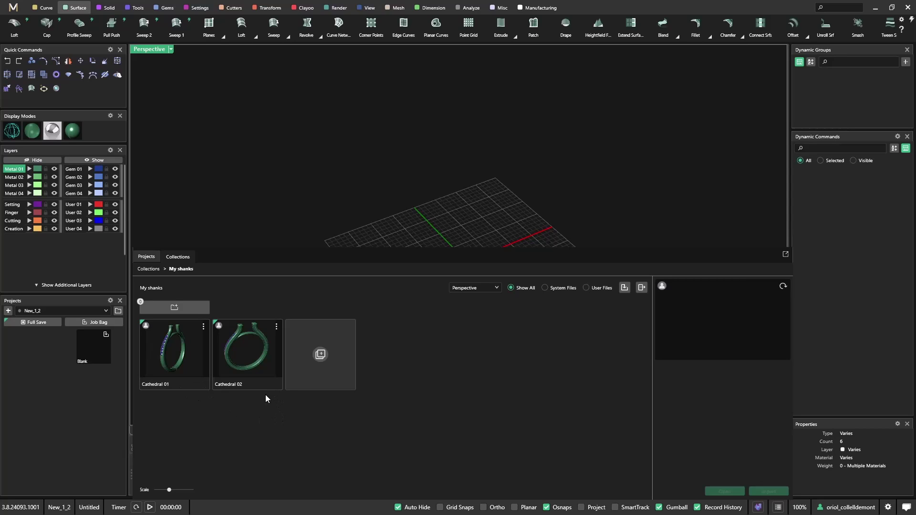
# - Review Cathedral 01 and Cathedral 02 details, then open Cathedral 02's Edit Collection File form
pyautogui.click(183, 375)
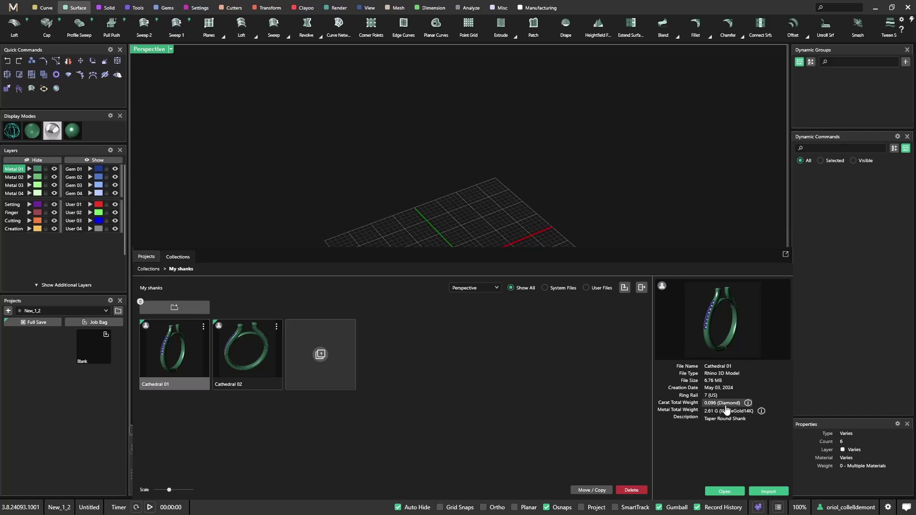
pyautogui.moveTo(747, 403)
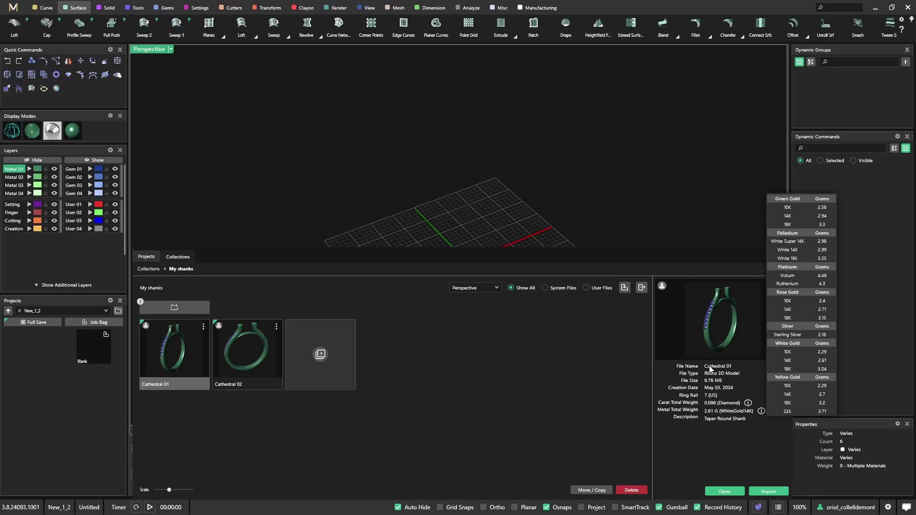
pyautogui.click(250, 359)
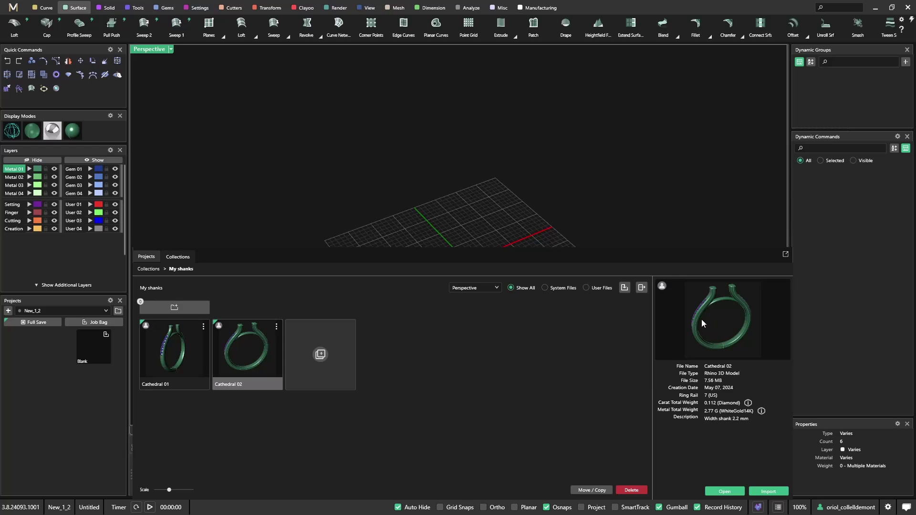
pyautogui.click(276, 327)
pyautogui.click(254, 333)
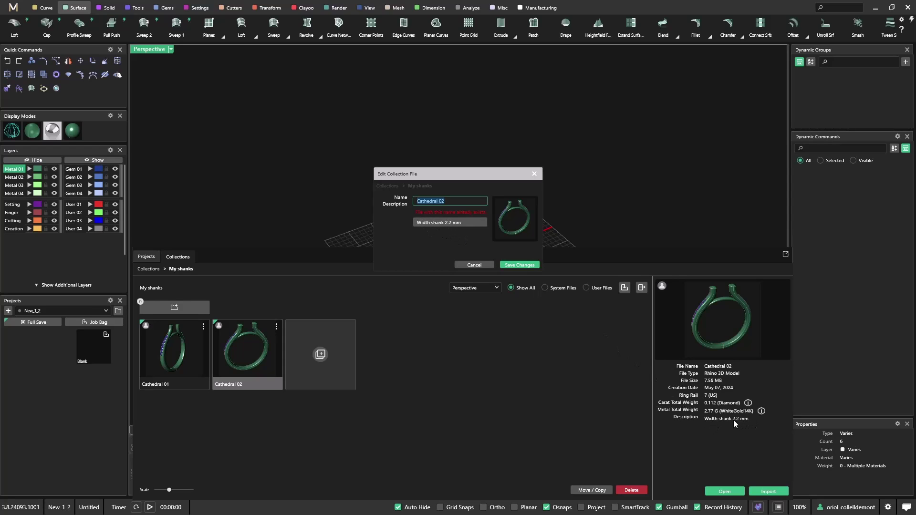
# - Prefix Cathedral 02's description with 'Square profile' and save the change
pyautogui.click(418, 222)
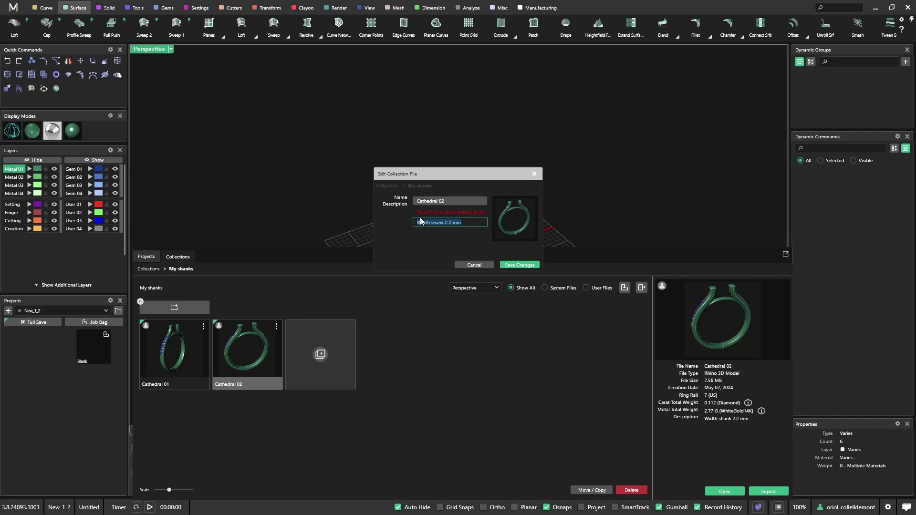
pyautogui.click(425, 222)
pyautogui.write('Square pro')
pyautogui.write('file')
pyautogui.click(514, 265)
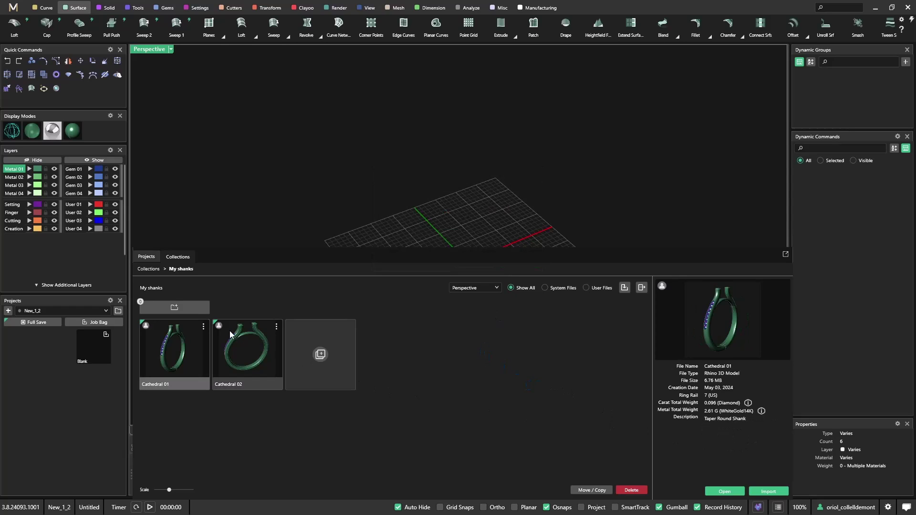
# - Open Cathedral 02.3dm from My shanks without saving the current scene
pyautogui.click(252, 351)
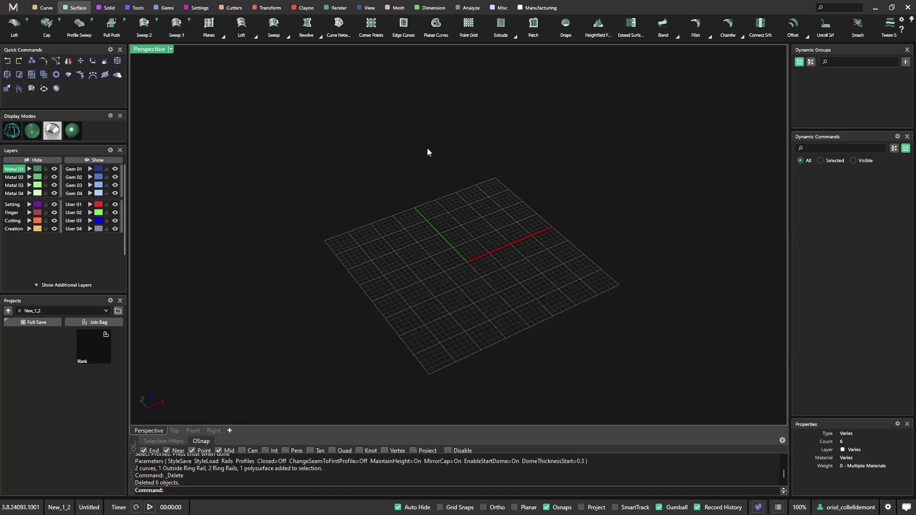
pyautogui.click(118, 313)
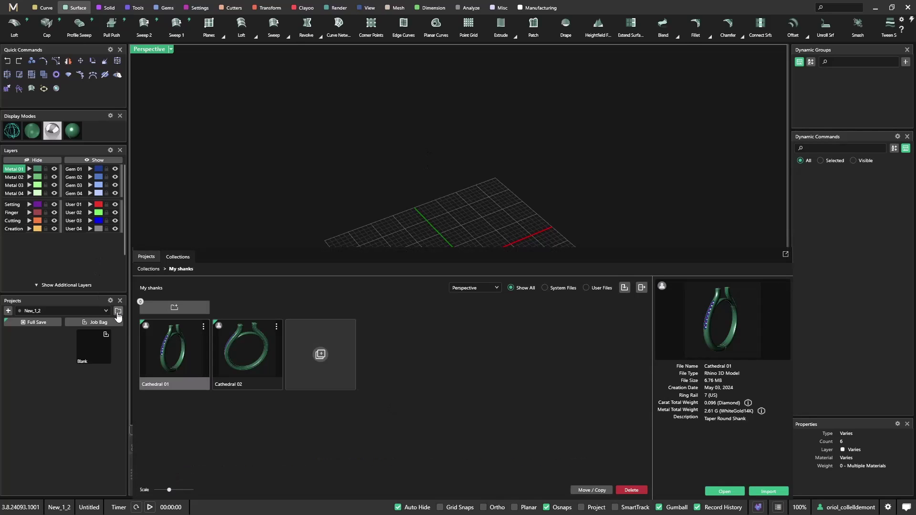
pyautogui.click(250, 350)
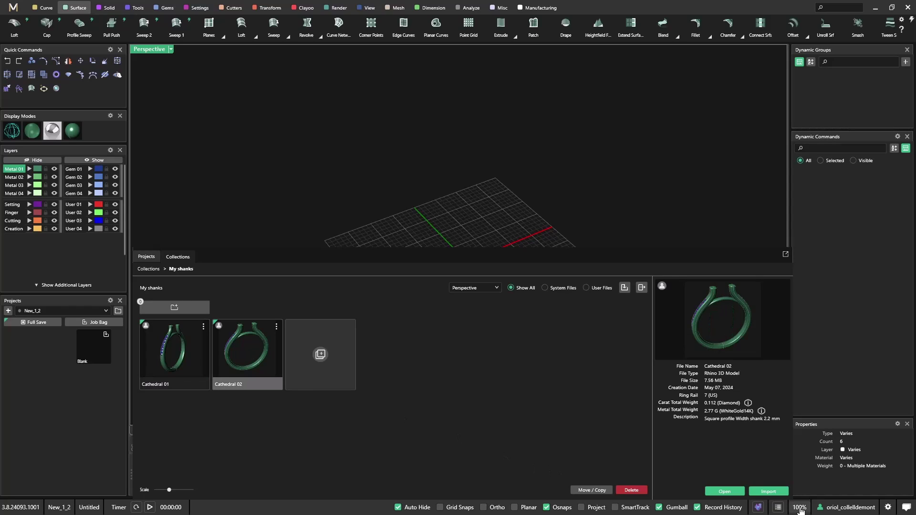
pyautogui.click(732, 494)
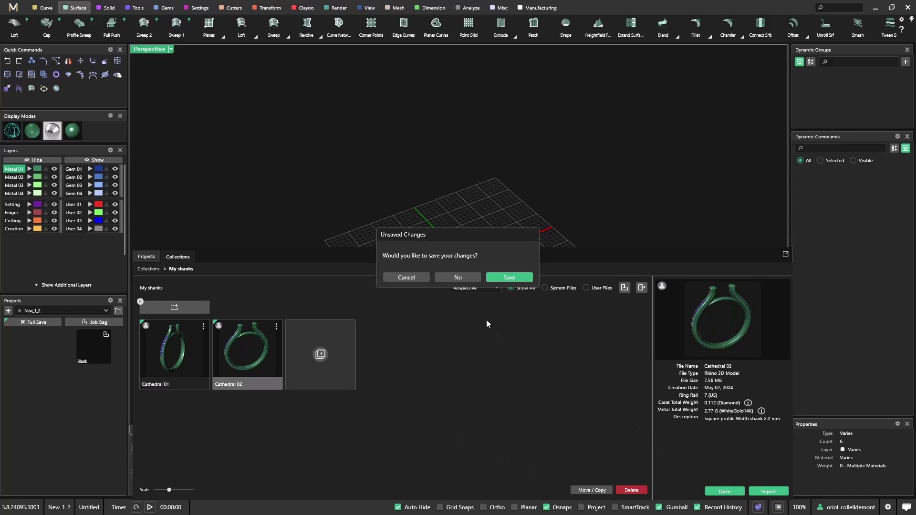
pyautogui.click(470, 279)
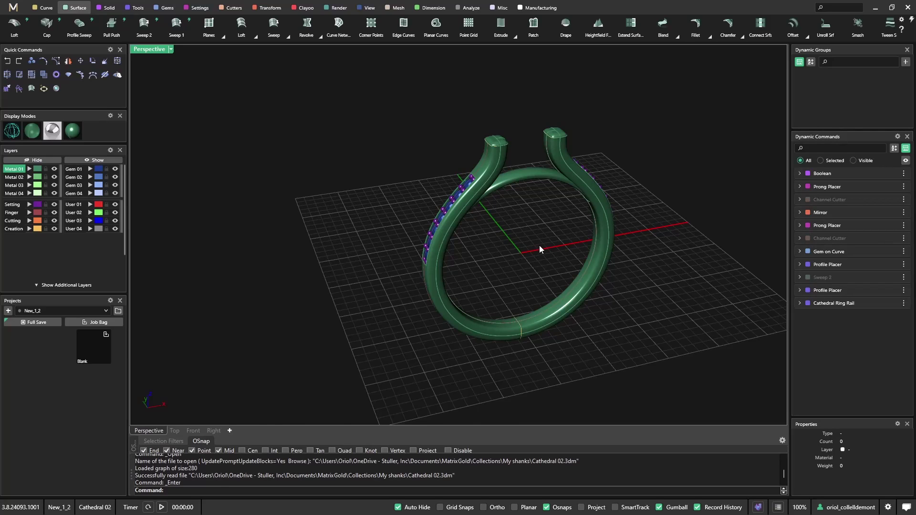
# - Edit the Cathedral Ring Rail and drag its X gumball arrow to spread the arms wider
pyautogui.moveTo(539, 245); pyautogui.dragTo(604, 239, button='right')
pyautogui.moveTo(503, 302); pyautogui.dragTo(522, 286, button='right')
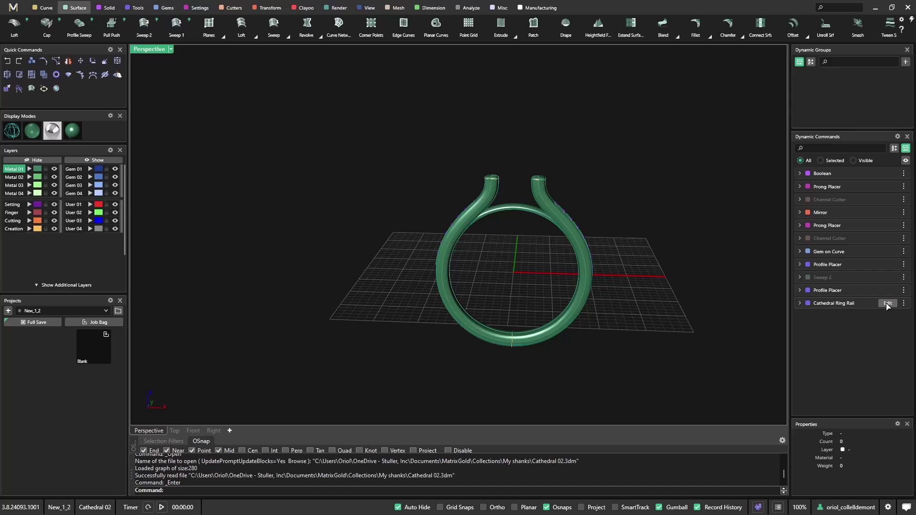
pyautogui.click(887, 304)
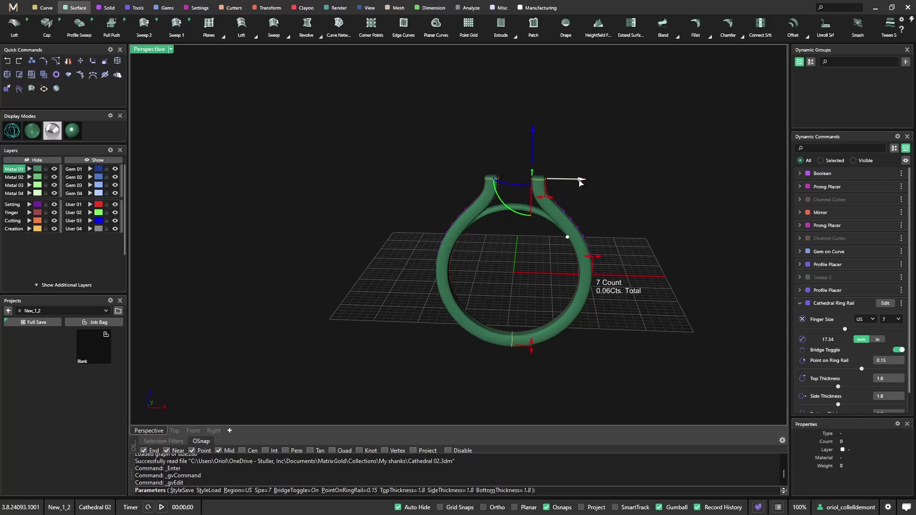
pyautogui.moveTo(580, 182); pyautogui.dragTo(588, 182)
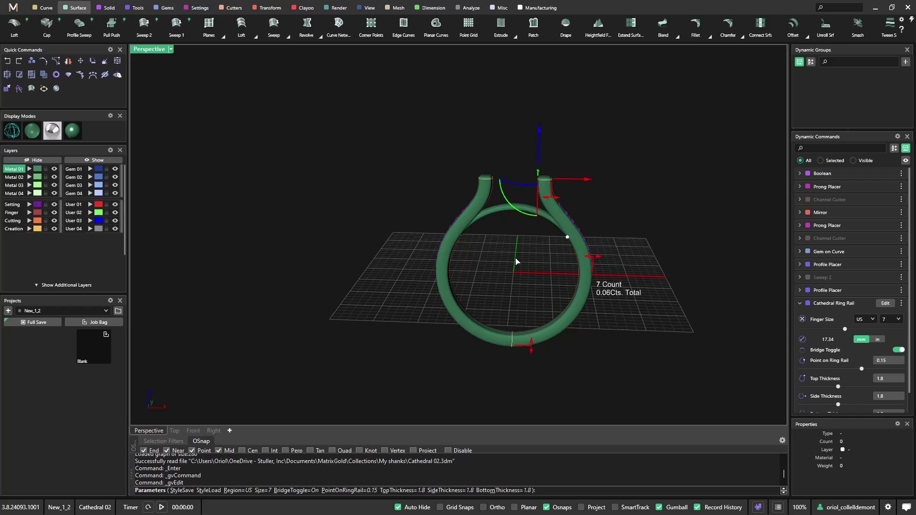
pyautogui.moveTo(515, 259); pyautogui.dragTo(543, 254, button='right')
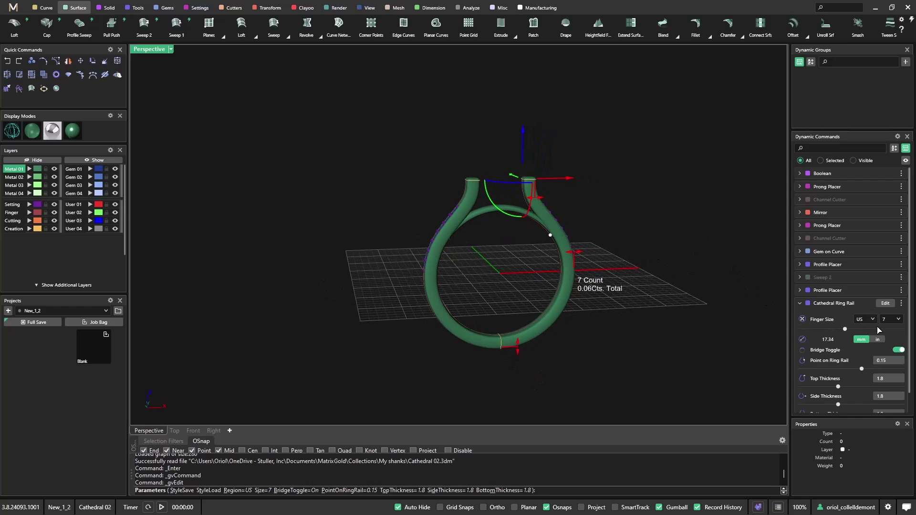
# - Change the ring rail finger size to US 9 and check the resized ring
pyautogui.click(898, 319)
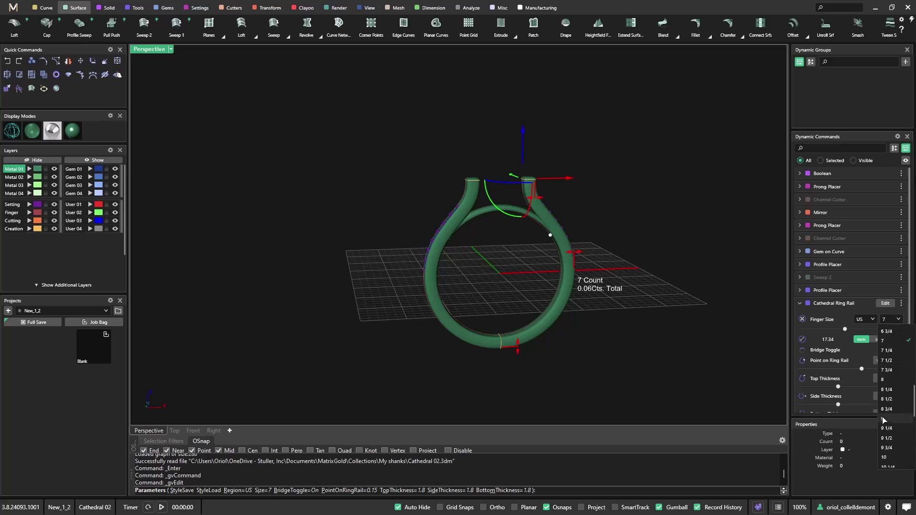
pyautogui.click(885, 415)
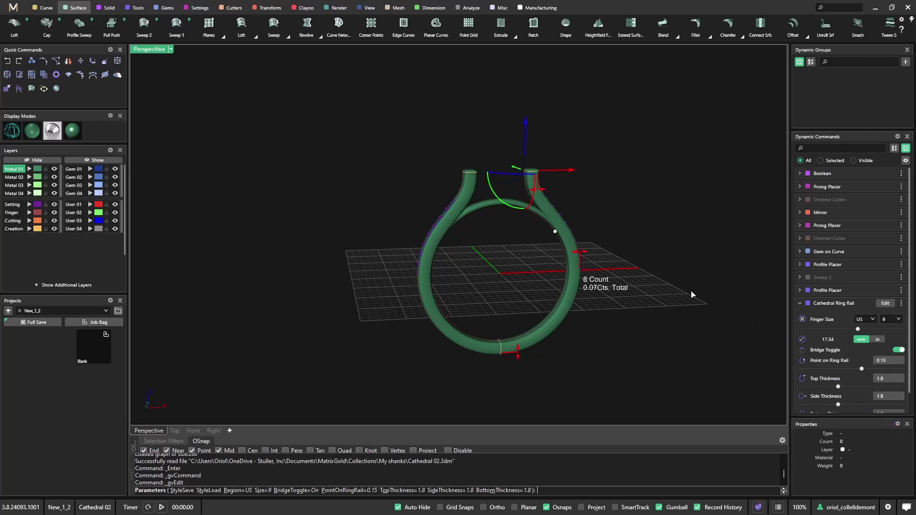
pyautogui.moveTo(431, 298); pyautogui.dragTo(520, 292, button='right')
pyautogui.press('Return')
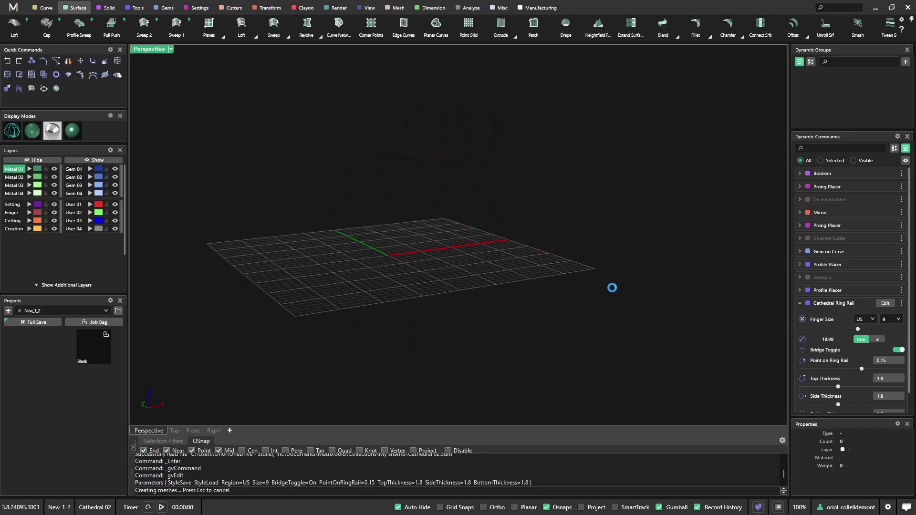
pyautogui.moveTo(613, 291); pyautogui.dragTo(564, 312, button='right')
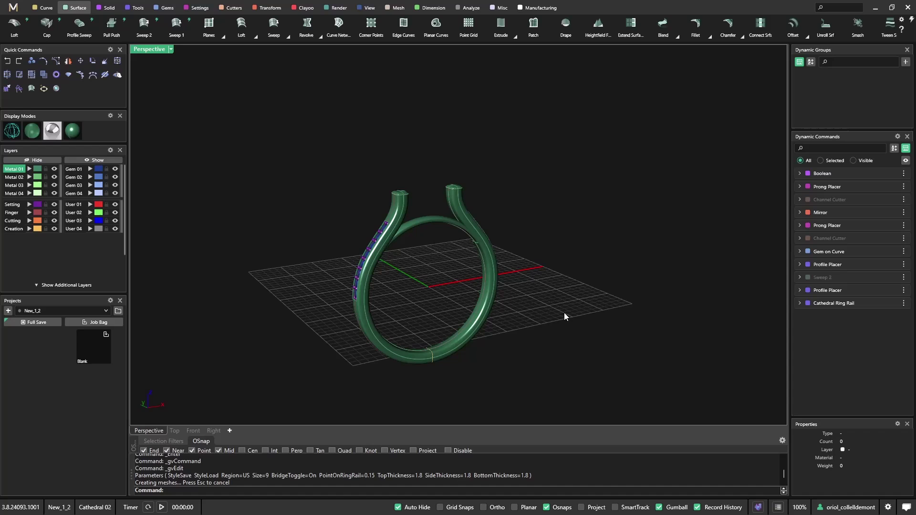
pyautogui.moveTo(538, 307); pyautogui.dragTo(650, 302, button='right')
pyautogui.moveTo(704, 243); pyautogui.dragTo(487, 294, button='right')
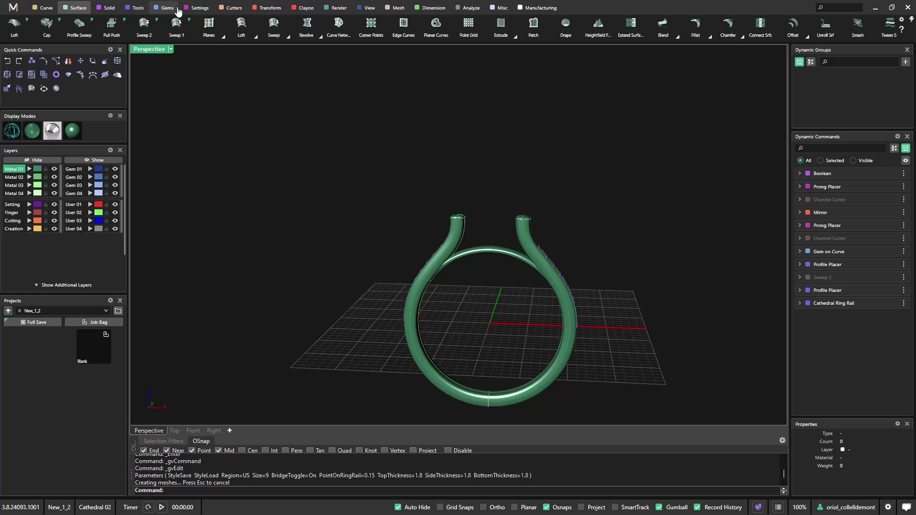
# - Group the ring's 61 objects into a dynamic group named 'Shank' and hide it
pyautogui.click(119, 312)
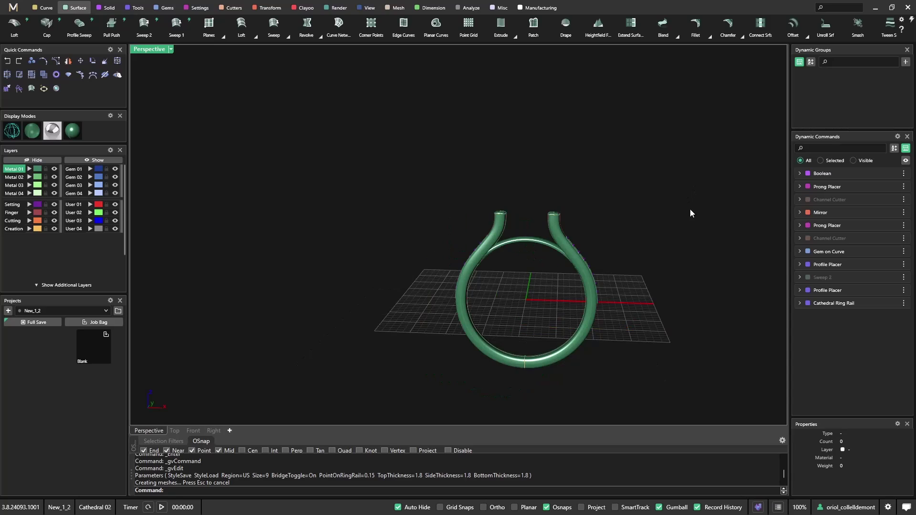
pyautogui.moveTo(897, 215)
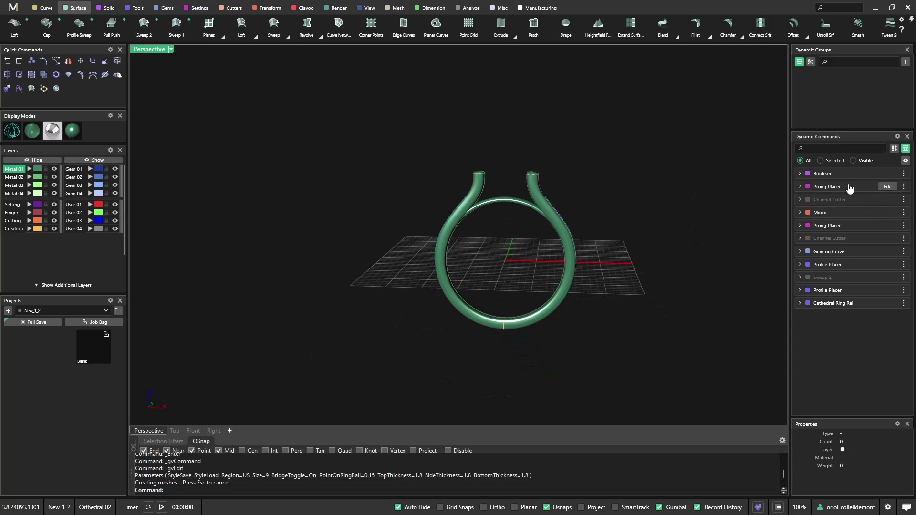
pyautogui.moveTo(461, 273); pyautogui.dragTo(619, 365)
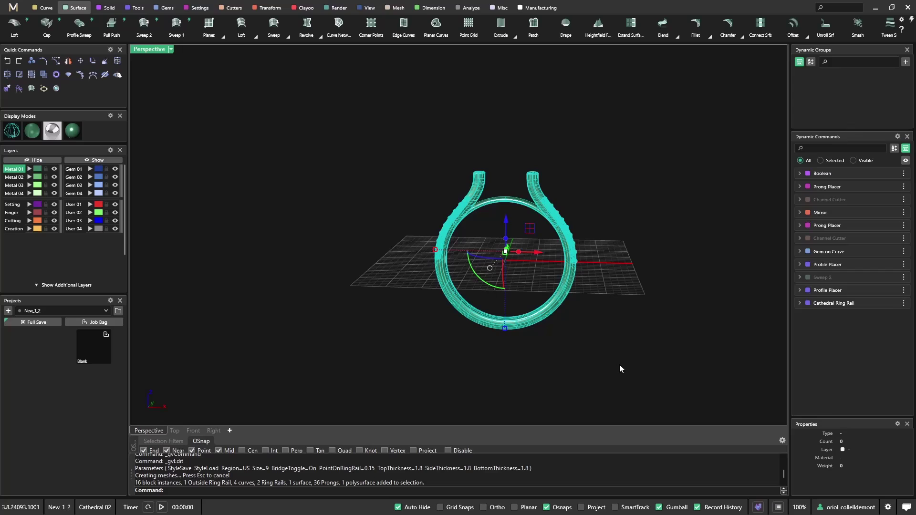
pyautogui.click(905, 62)
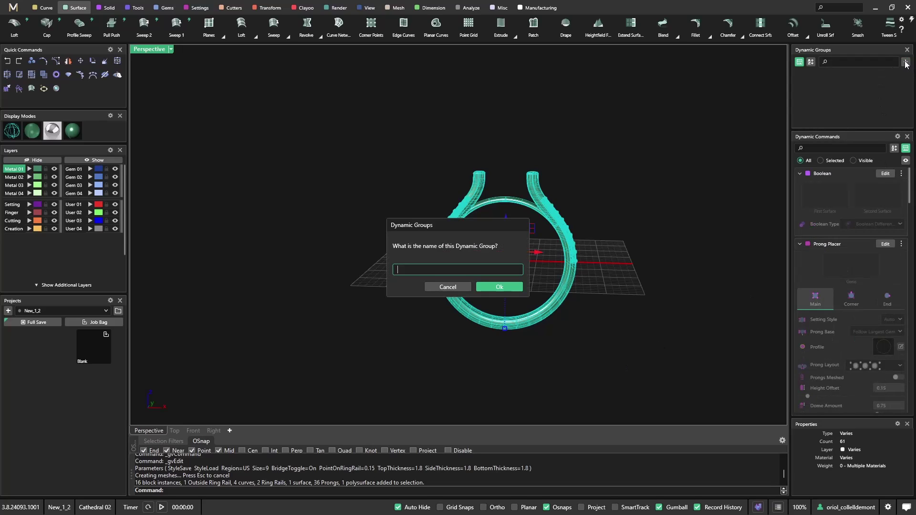
pyautogui.write('Shank')
pyautogui.click(501, 287)
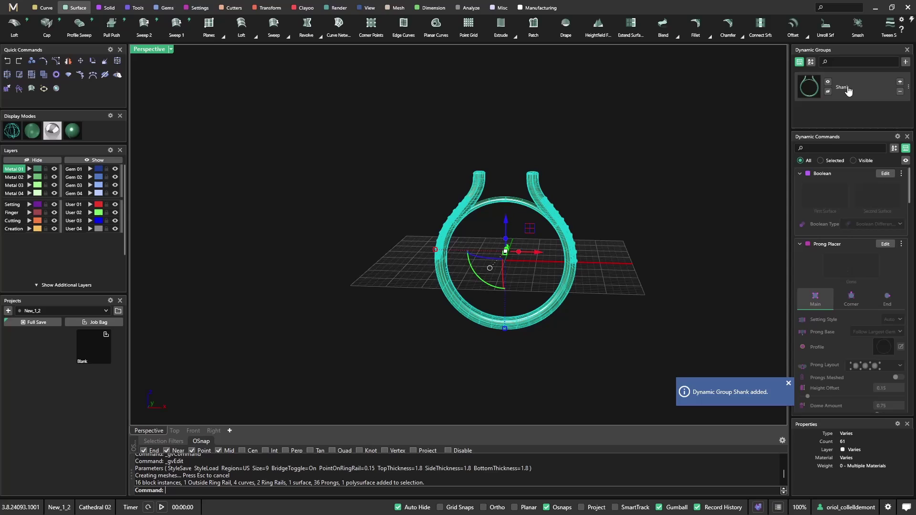
pyautogui.click(828, 90)
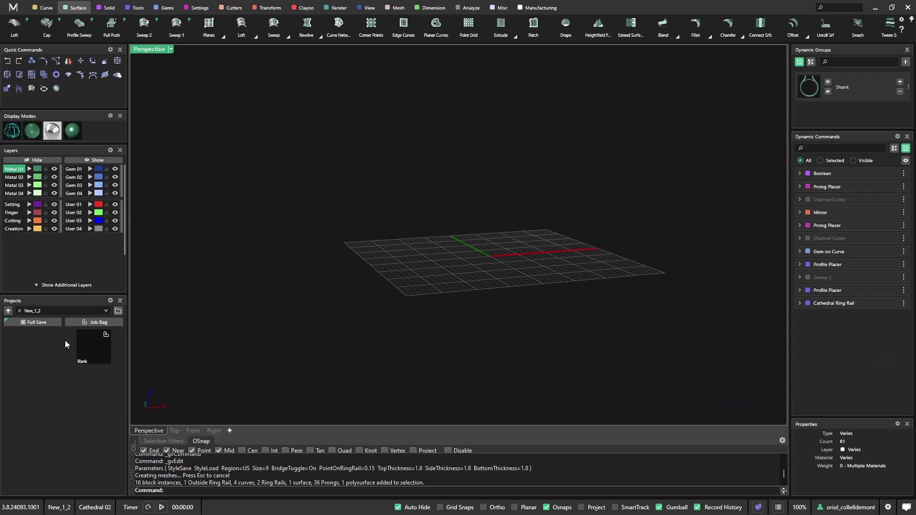
# - Import the Princess Prongs Setting from the My settings collection
pyautogui.click(118, 310)
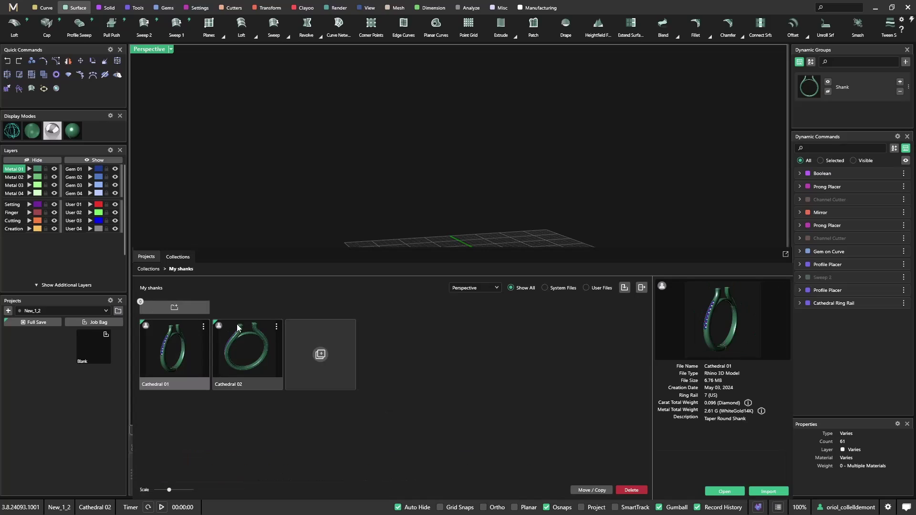
pyautogui.click(148, 269)
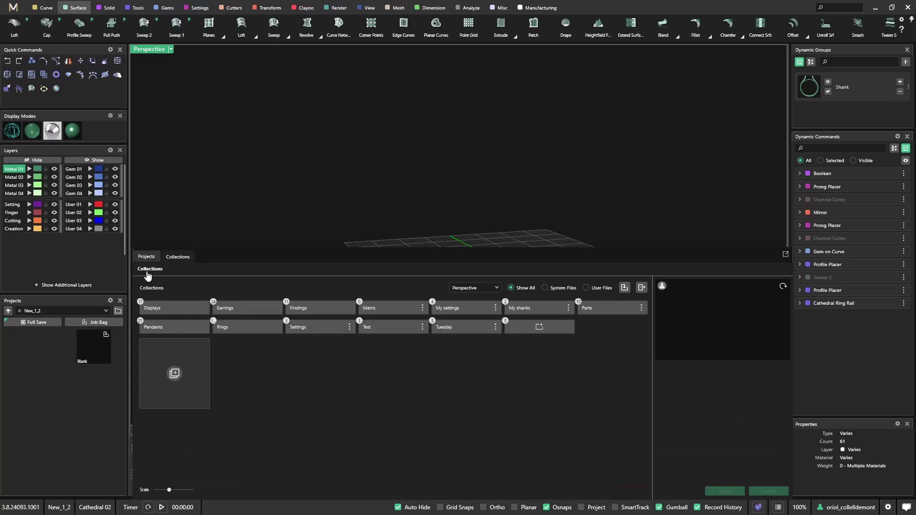
pyautogui.click(452, 308)
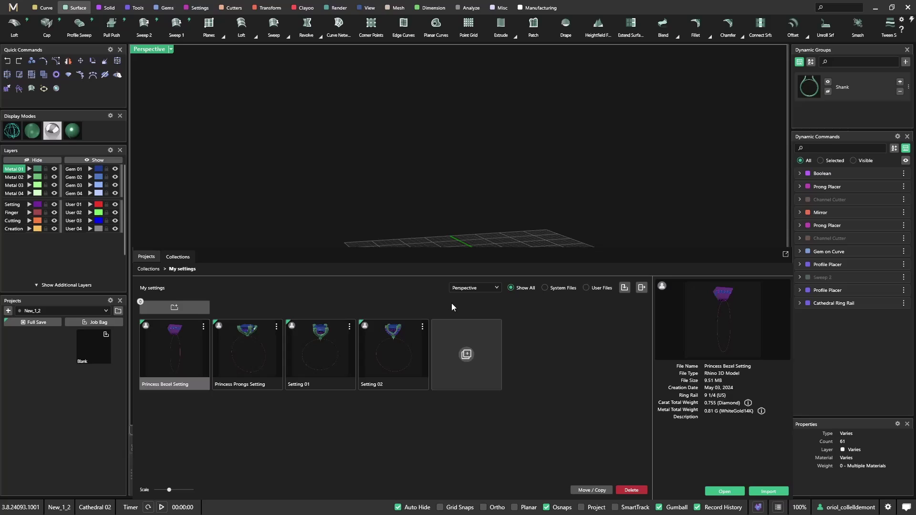
pyautogui.click(393, 355)
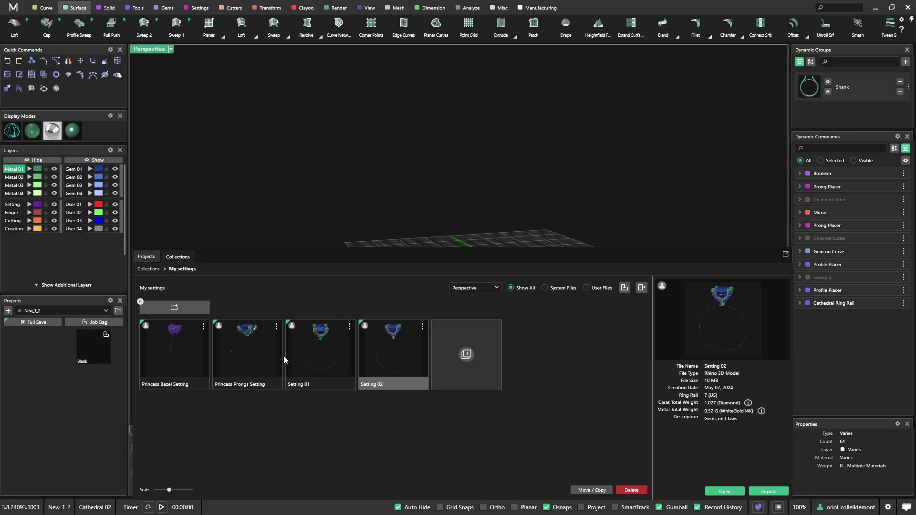
pyautogui.click(249, 358)
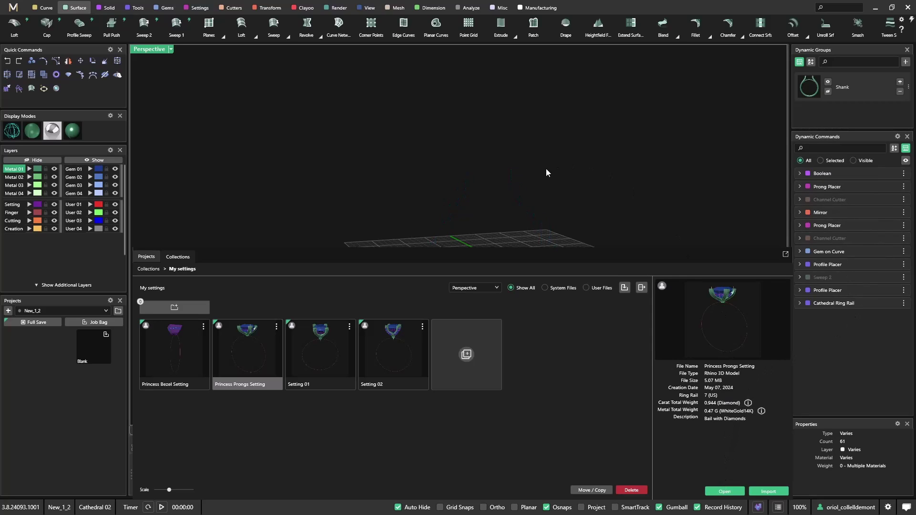
pyautogui.click(768, 493)
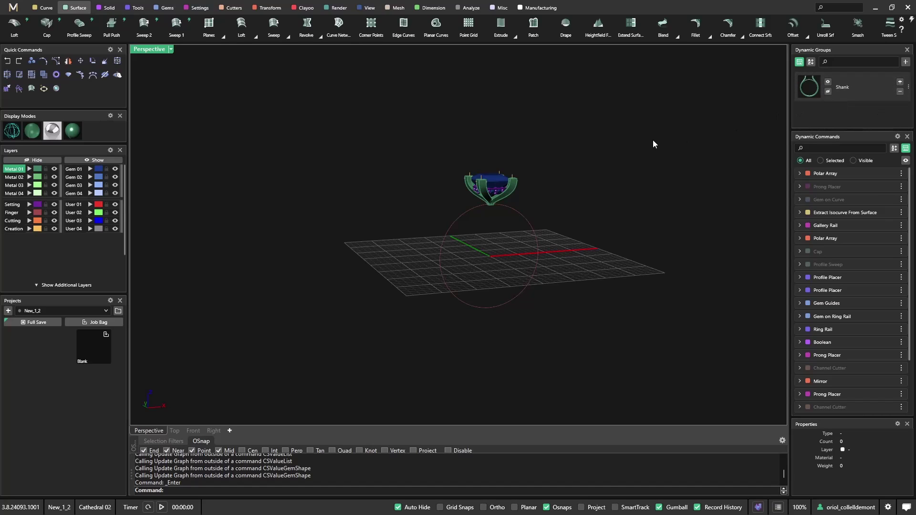
pyautogui.moveTo(660, 223); pyautogui.dragTo(591, 237, button='right')
pyautogui.moveTo(400, 111); pyautogui.dragTo(621, 351)
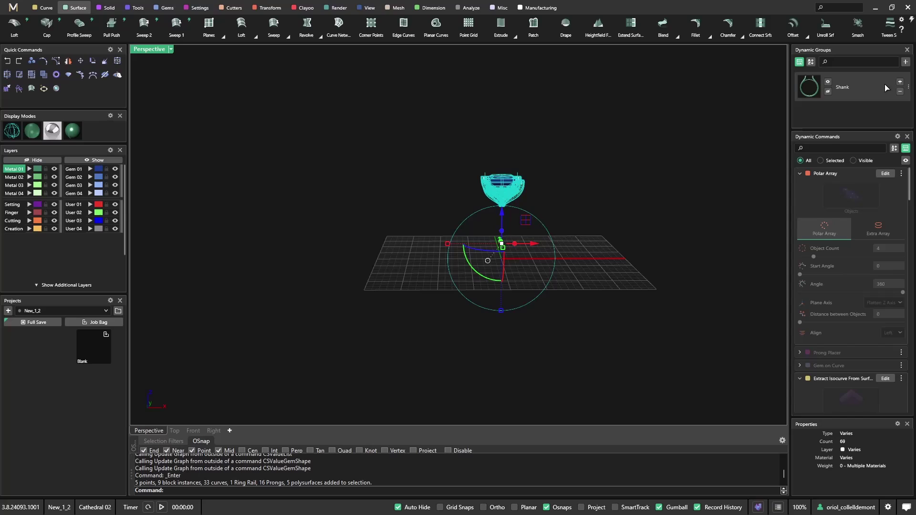
pyautogui.click(909, 64)
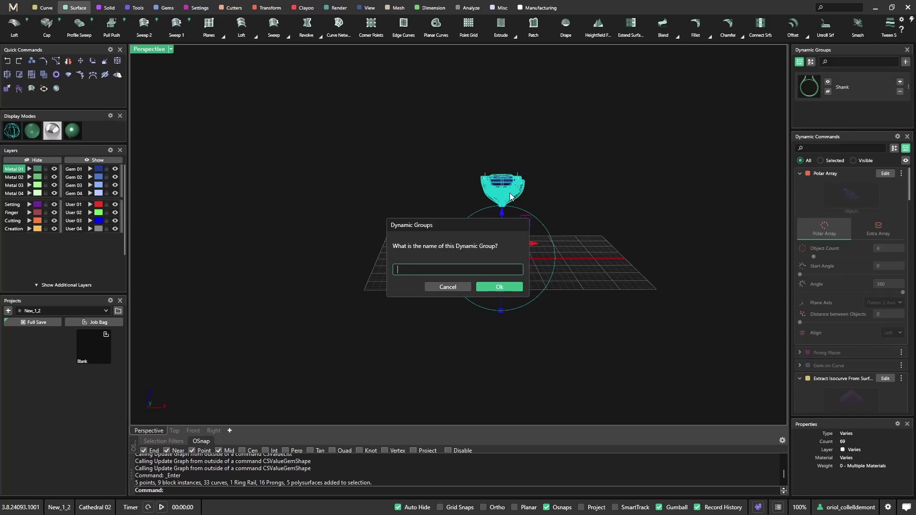
pyautogui.write('Princess Setting')
pyautogui.click(419, 270)
pyautogui.click(496, 288)
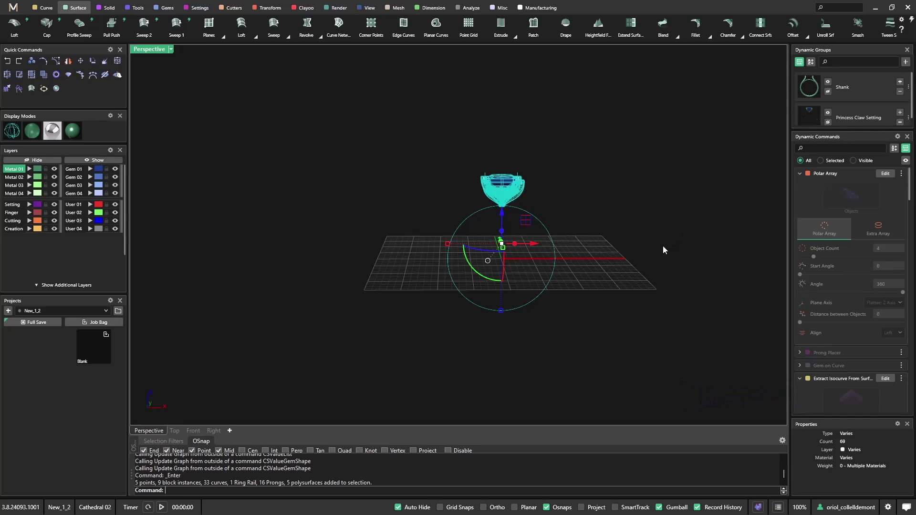
pyautogui.moveTo(662, 245); pyautogui.dragTo(702, 221, button='right')
pyautogui.click(693, 276)
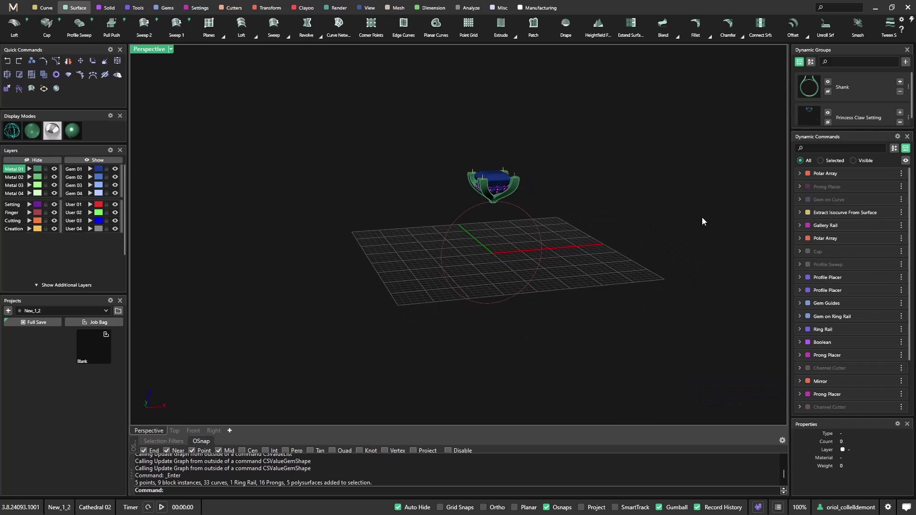
pyautogui.click(827, 82)
pyautogui.moveTo(657, 109); pyautogui.dragTo(591, 242, button='right')
pyautogui.scroll(4, 511, 241)
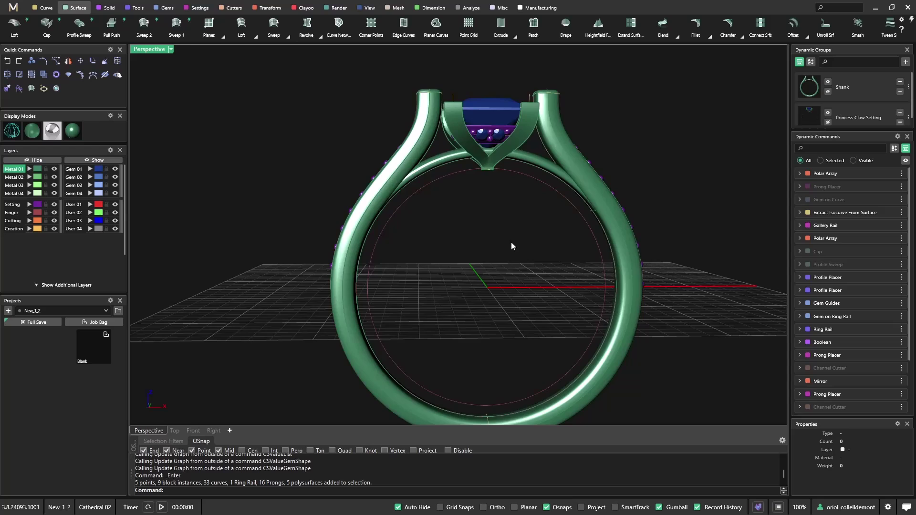
pyautogui.moveTo(511, 242); pyautogui.dragTo(569, 191, button='right')
pyautogui.moveTo(507, 95); pyautogui.dragTo(493, 186, button='right')
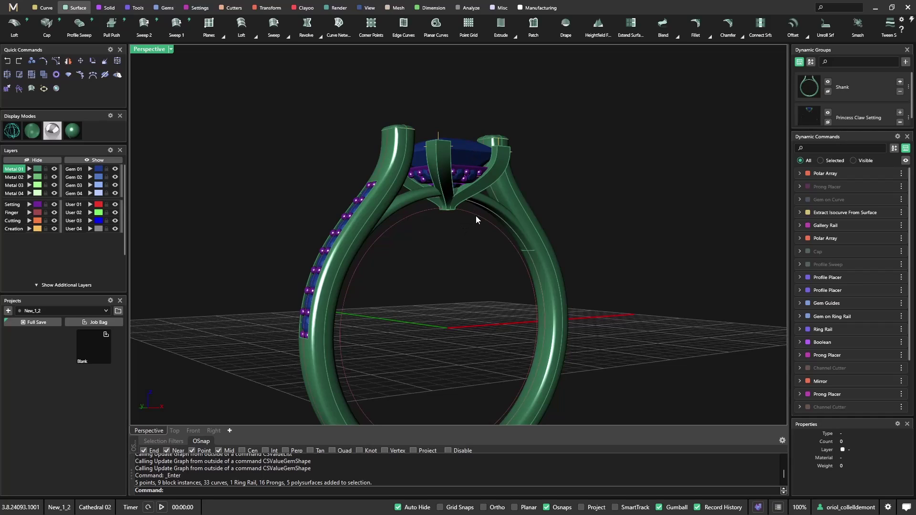
# - Re-seat the princess centre gem on the ring rail at location 0.5, raised to 5.4 mm Z offset
pyautogui.click(459, 150)
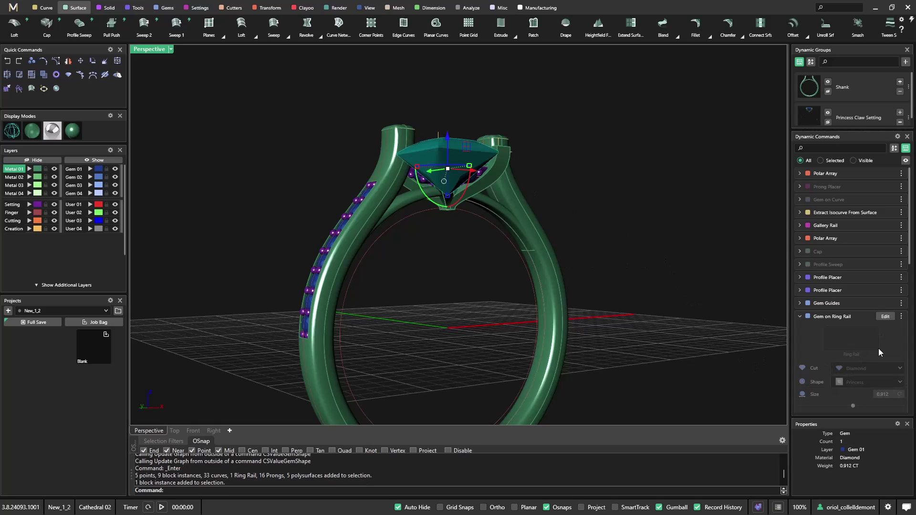
pyautogui.scroll(-2, 878, 348)
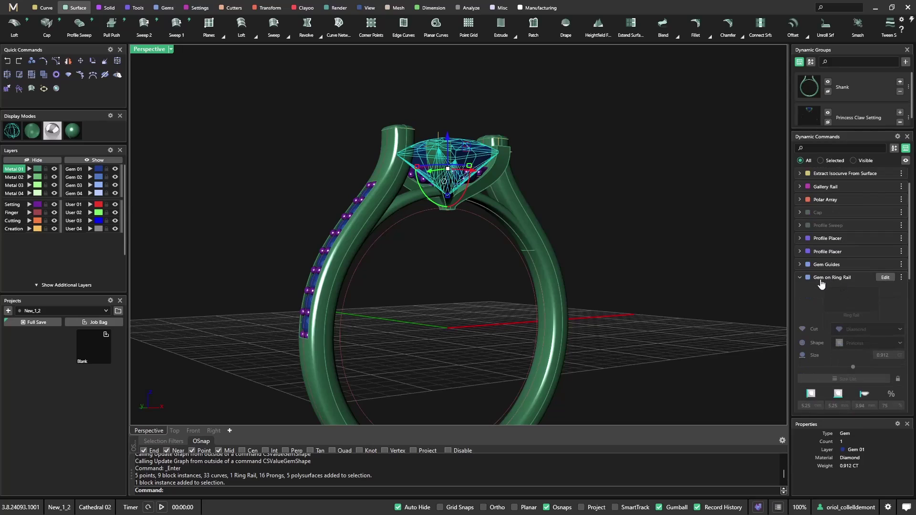
pyautogui.click(885, 279)
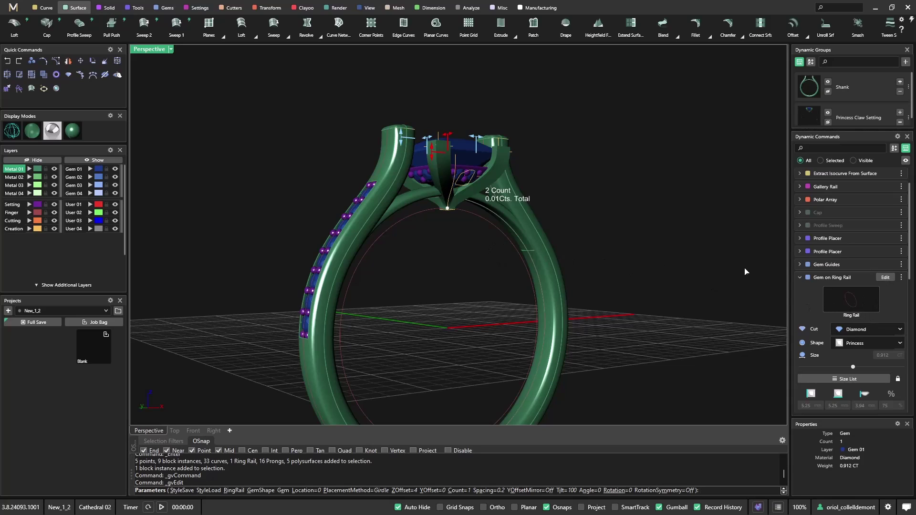
pyautogui.click(858, 303)
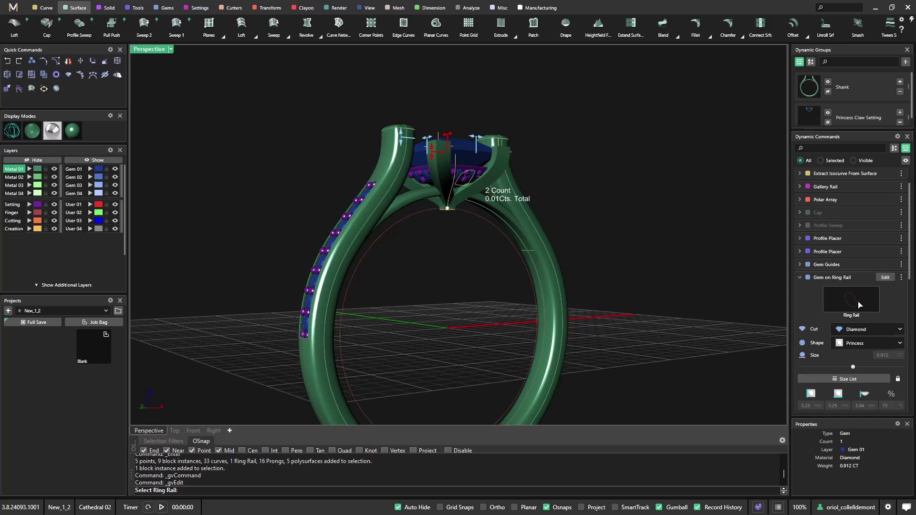
pyautogui.click(488, 212)
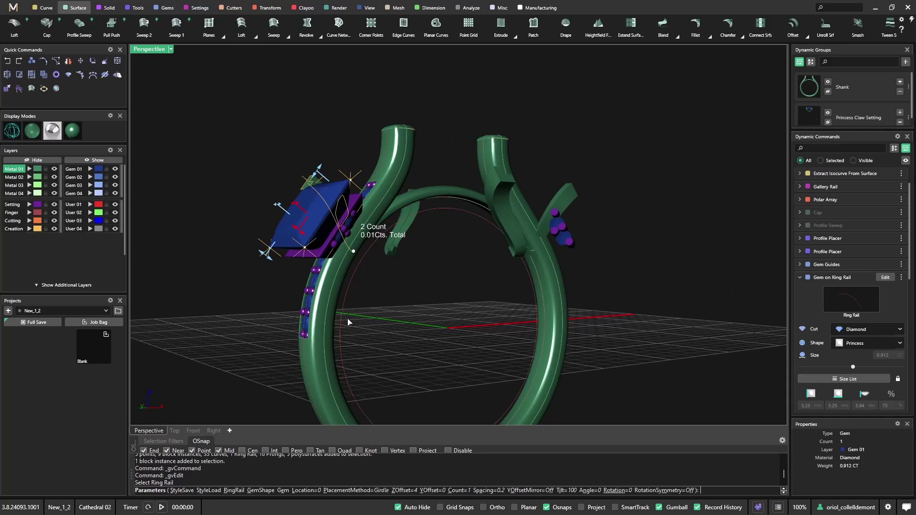
pyautogui.moveTo(451, 224); pyautogui.dragTo(412, 259, button='right')
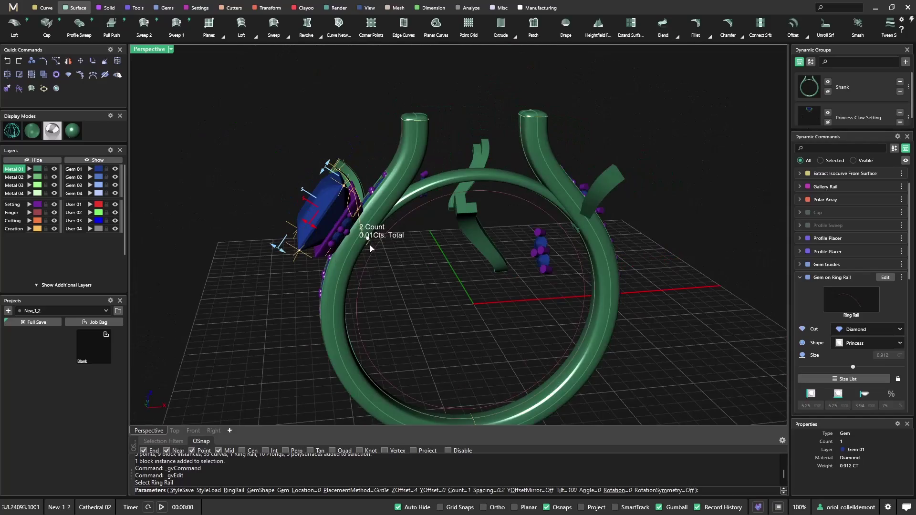
pyautogui.scroll(-1, 869, 372)
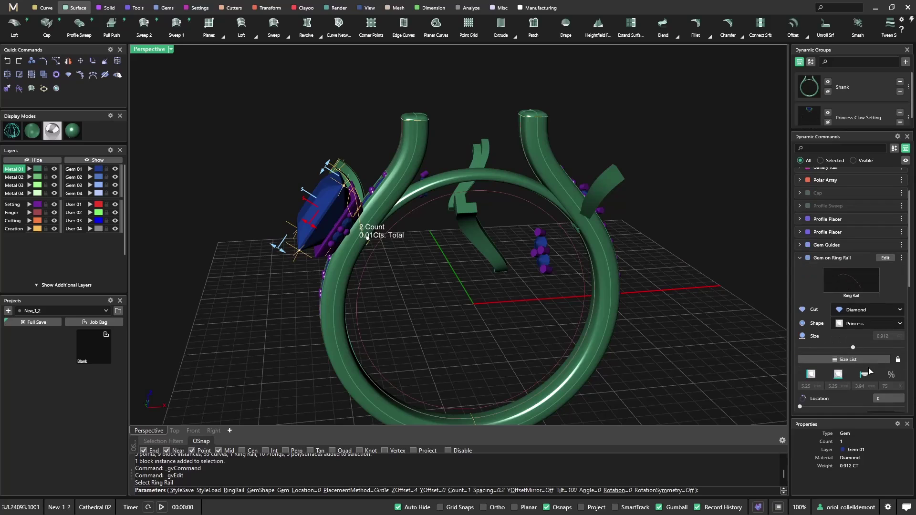
pyautogui.click(898, 399)
pyautogui.press('Return')
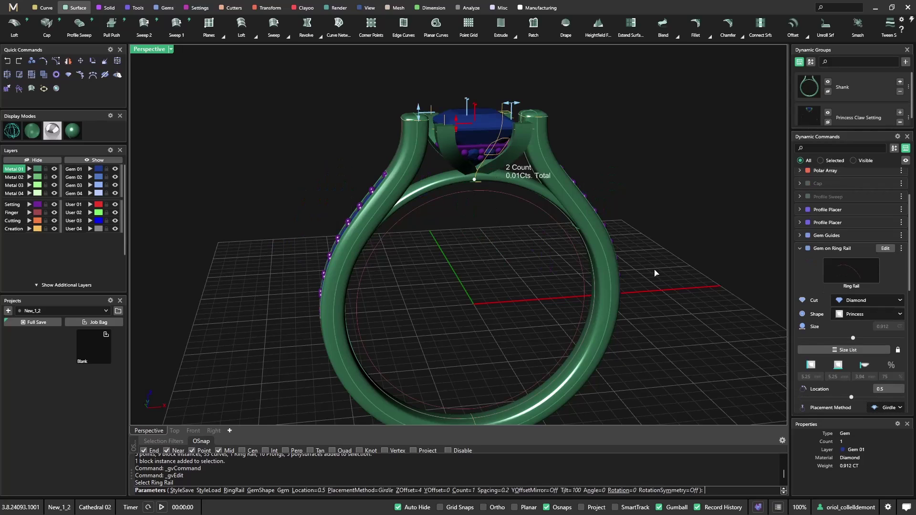
pyautogui.moveTo(649, 165)
pyautogui.mouseDown(button='right')
pyautogui.moveTo(644, 141)
pyautogui.moveTo(656, 139)
pyautogui.moveTo(649, 167)
pyautogui.moveTo(642, 163)
pyautogui.mouseUp(button='right')
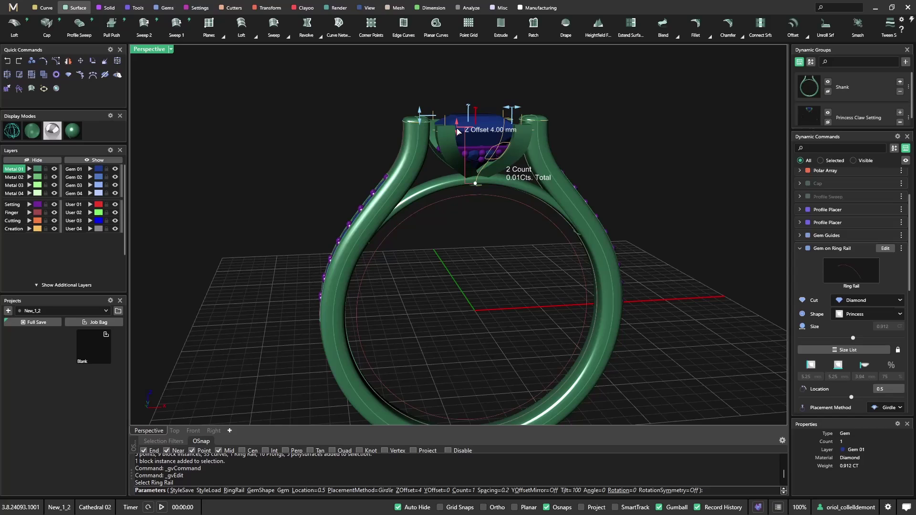
pyautogui.moveTo(457, 125); pyautogui.dragTo(457, 109)
pyautogui.press('Return')
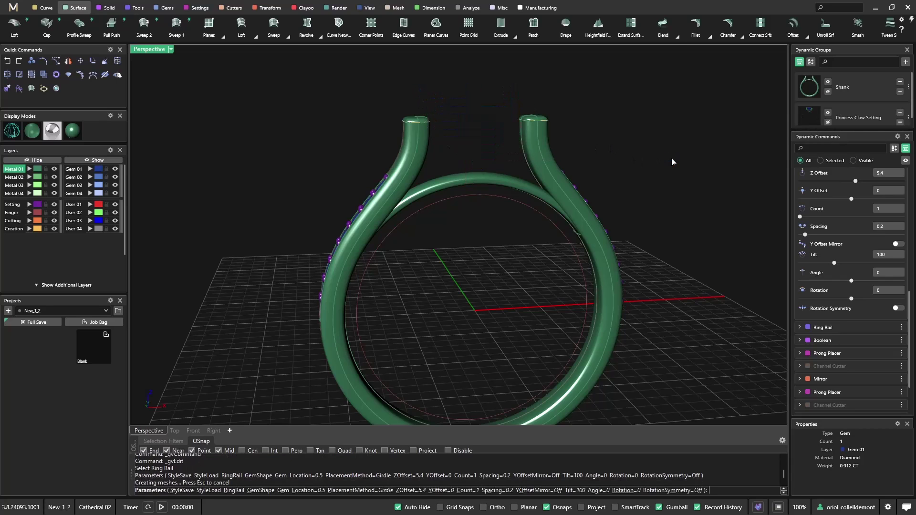
# - Move the gallery profile down toward the shank and rebuild the gallery
pyautogui.moveTo(662, 171); pyautogui.dragTo(645, 147, button='right')
pyautogui.scroll(5, 477, 184)
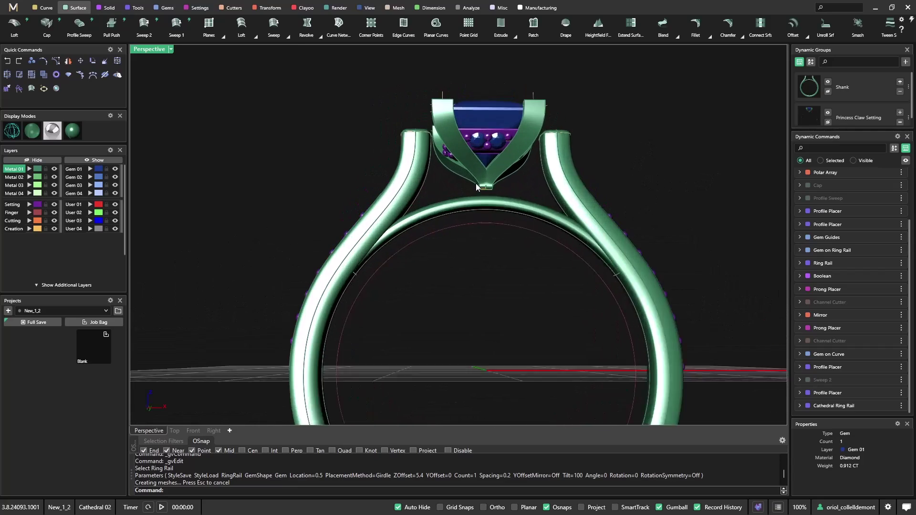
pyautogui.scroll(-1, 477, 209)
pyautogui.scroll(3, 450, 212)
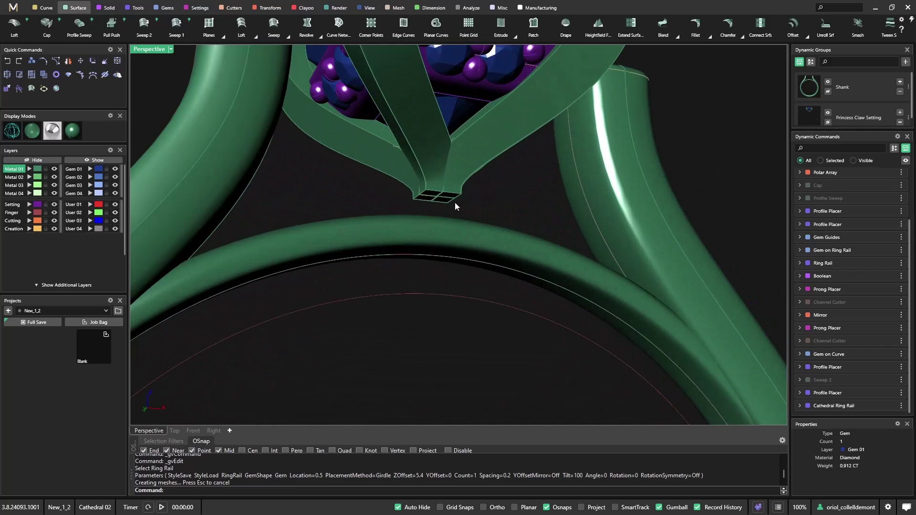
pyautogui.click(431, 198)
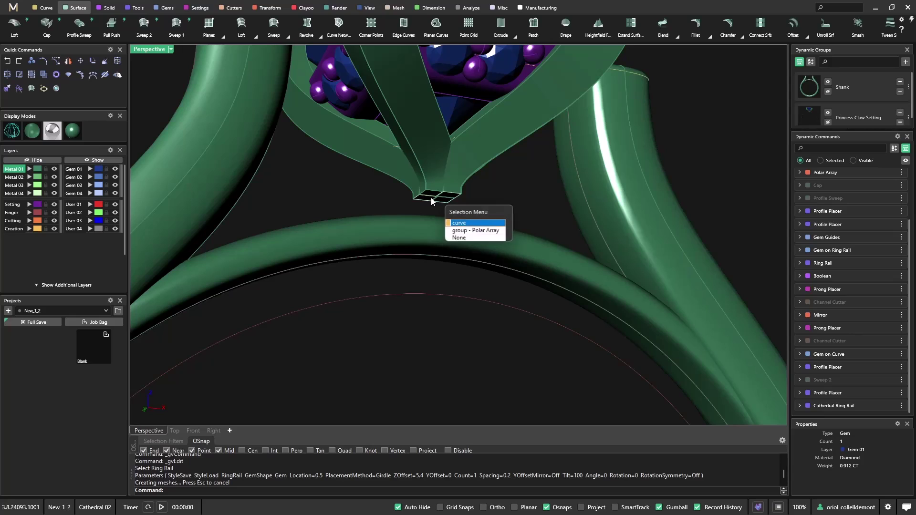
pyautogui.click(460, 224)
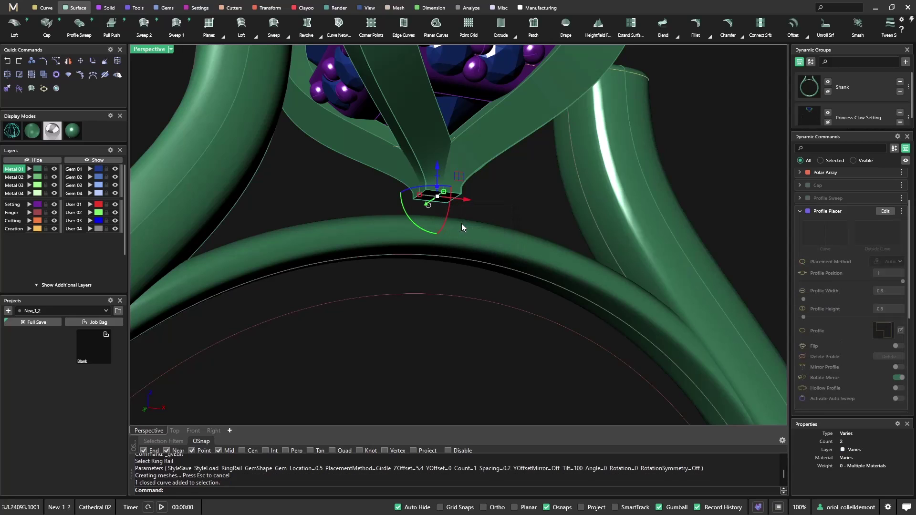
pyautogui.click(885, 211)
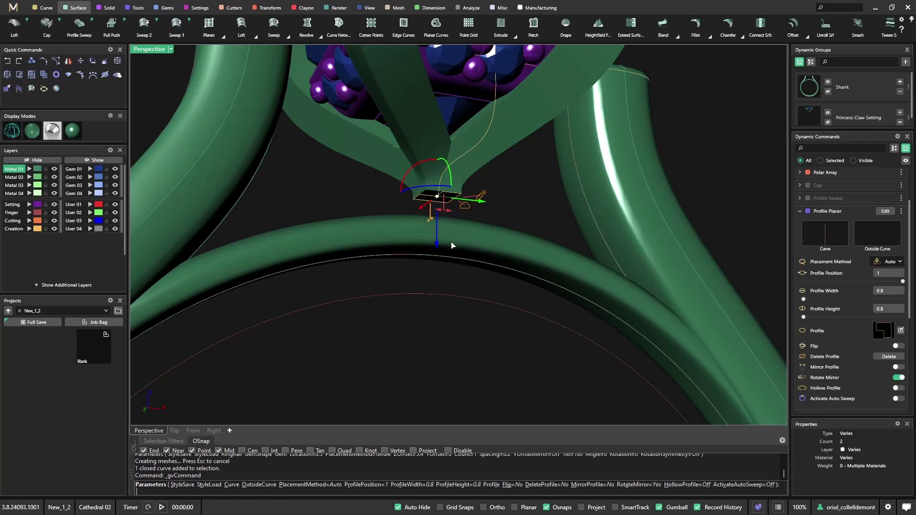
pyautogui.moveTo(452, 245); pyautogui.dragTo(398, 253, button='right')
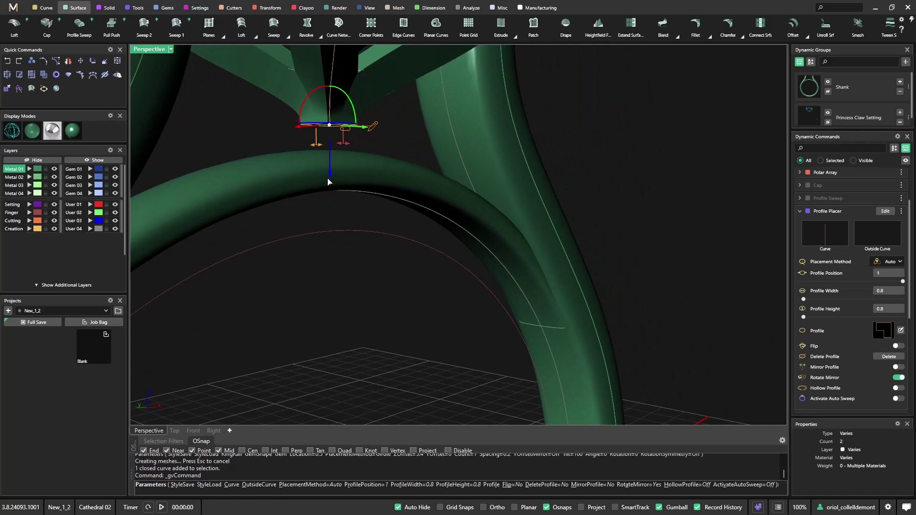
pyautogui.moveTo(328, 179); pyautogui.dragTo(331, 206)
pyautogui.moveTo(333, 206); pyautogui.dragTo(727, 140, button='right')
pyautogui.rightClick(725, 157)
pyautogui.moveTo(614, 190)
pyautogui.mouseDown(button='right')
pyautogui.moveTo(588, 196)
pyautogui.moveTo(629, 205)
pyautogui.moveTo(402, 154)
pyautogui.mouseUp(button='right')
pyautogui.scroll(2, 365, 143)
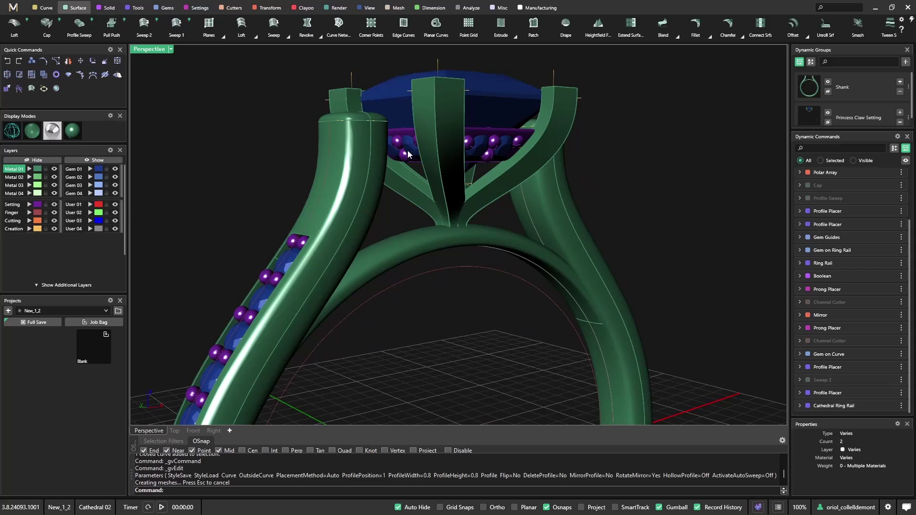
# - Change the accent gems' polar array object count from 4 to 2 over 360°
pyautogui.click(434, 161)
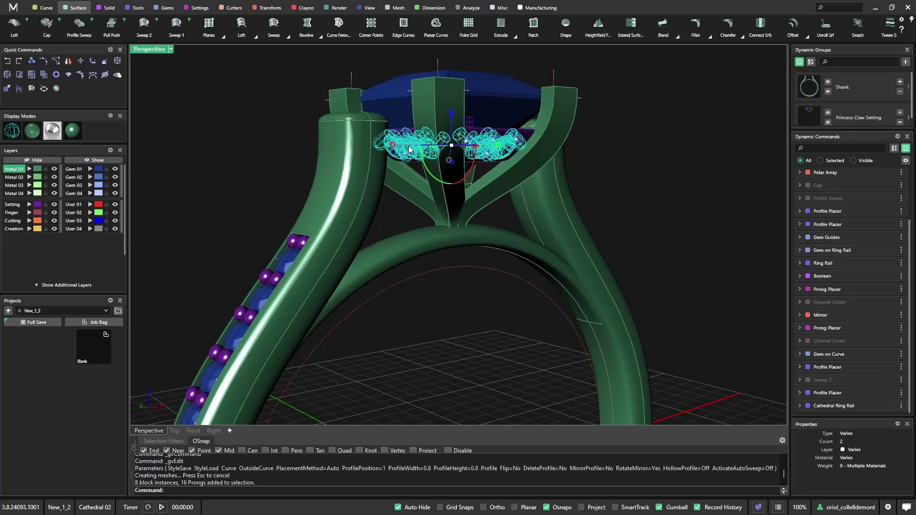
pyautogui.scroll(3, 843, 238)
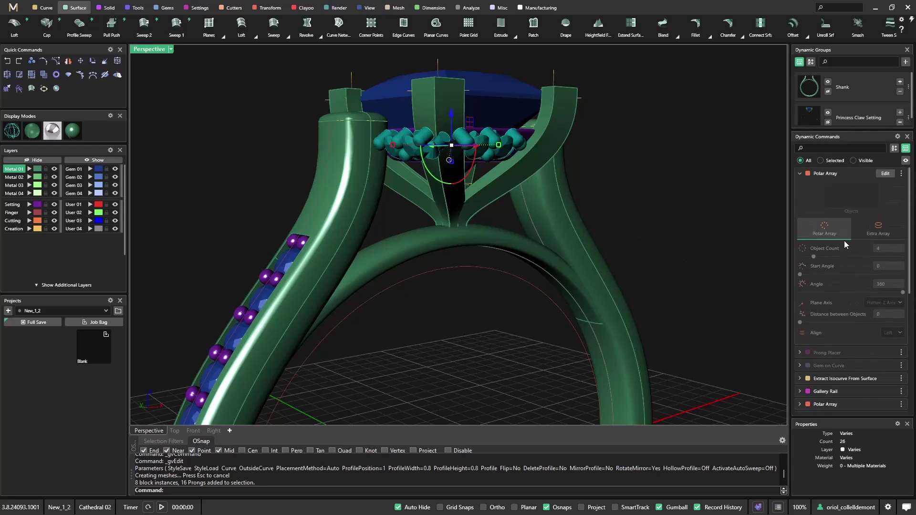
pyautogui.click(885, 173)
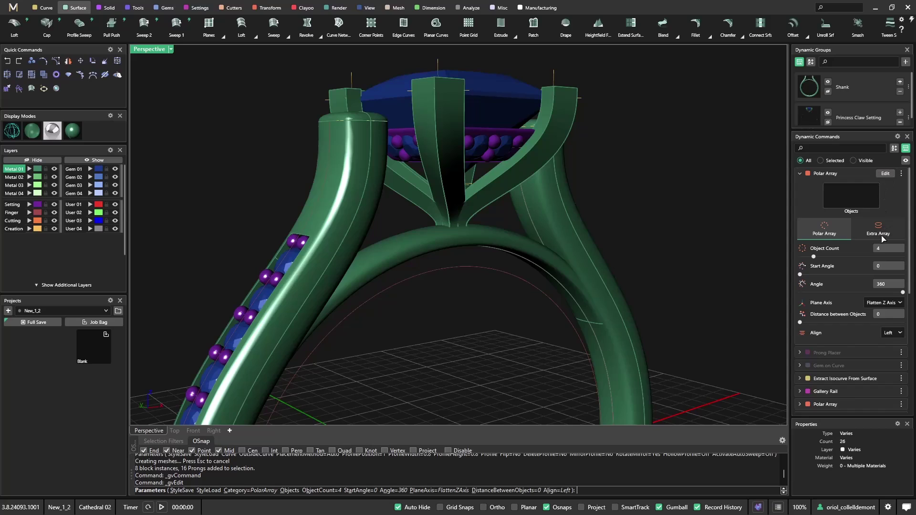
pyautogui.click(883, 252)
pyautogui.write('2')
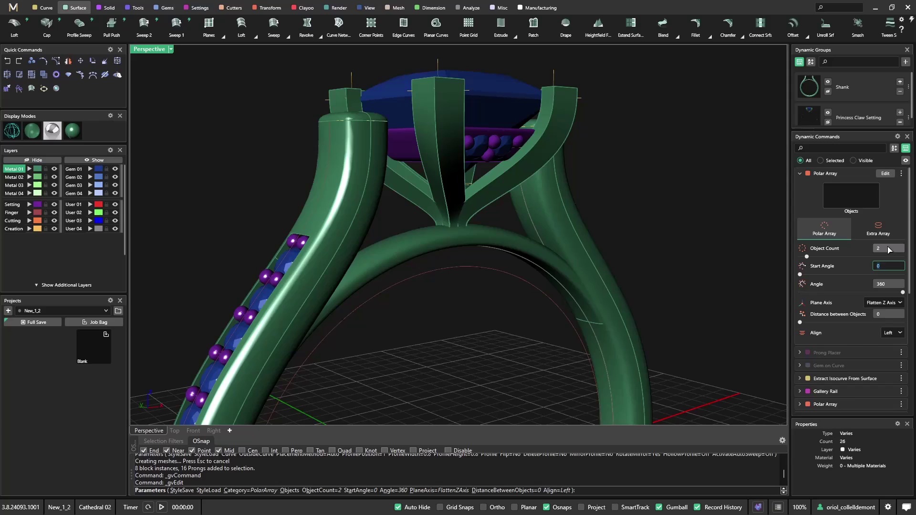
pyautogui.press('Tab')
pyautogui.moveTo(429, 180)
pyautogui.mouseDown(button='right')
pyautogui.moveTo(190, 173)
pyautogui.moveTo(633, 186)
pyautogui.moveTo(427, 194)
pyautogui.mouseUp(button='right')
pyautogui.scroll(-6, 427, 193)
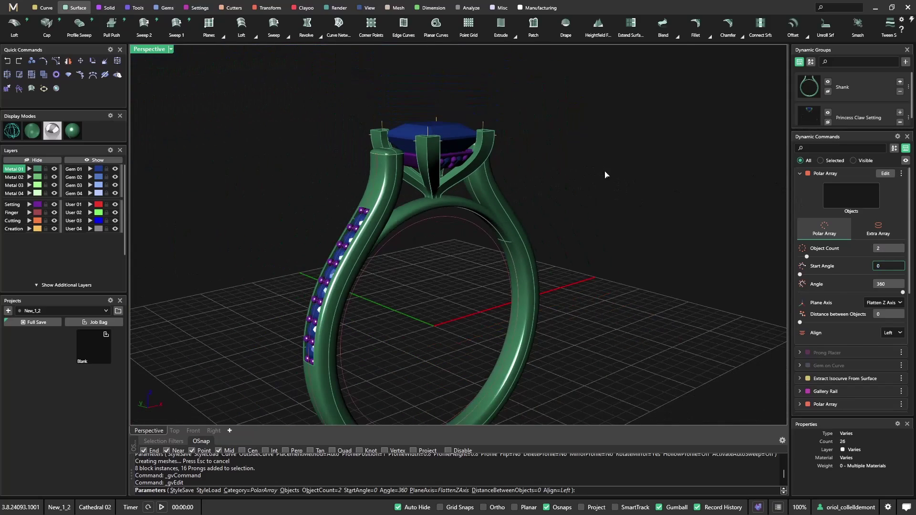
# - Finish the array edit, then shift, tilt and nudge down the cathedral rail's top
pyautogui.rightClick(613, 168)
pyautogui.moveTo(612, 168); pyautogui.dragTo(686, 171, button='right')
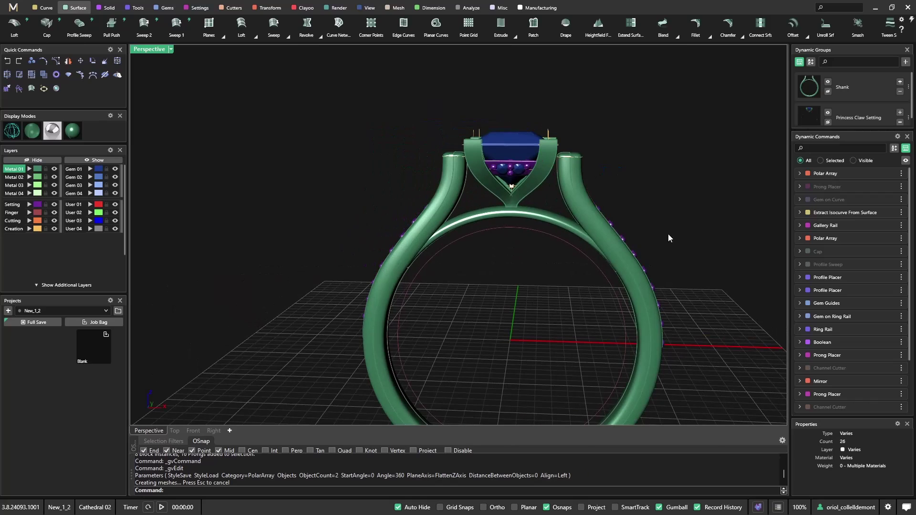
pyautogui.scroll(-3, 867, 390)
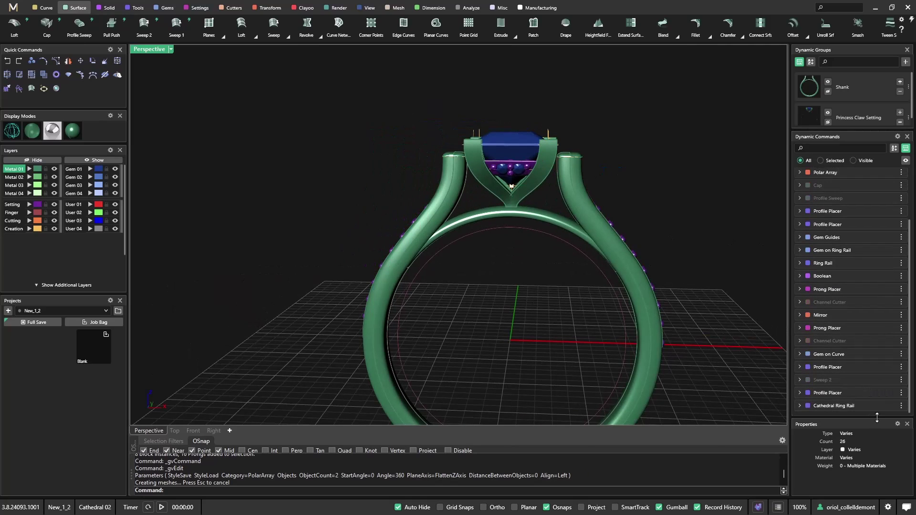
pyautogui.click(886, 407)
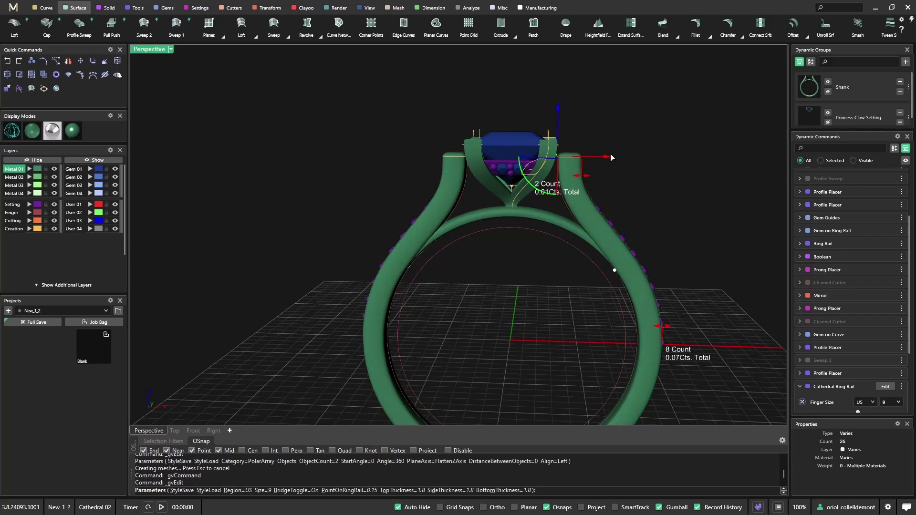
pyautogui.moveTo(611, 157); pyautogui.dragTo(593, 160)
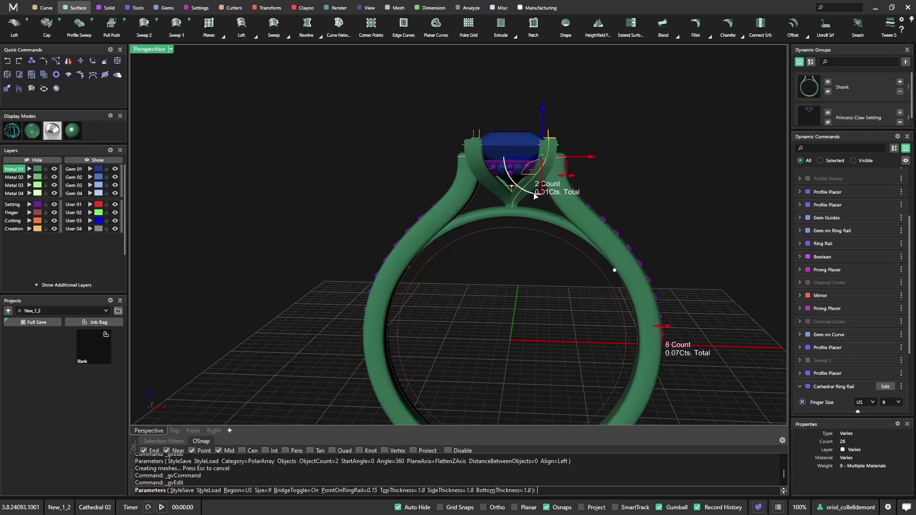
pyautogui.moveTo(536, 194); pyautogui.dragTo(541, 195)
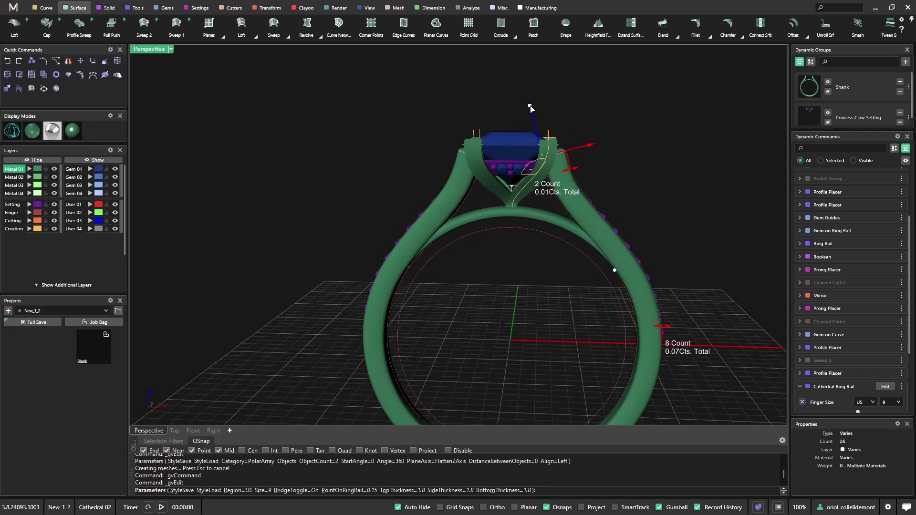
pyautogui.moveTo(530, 108); pyautogui.dragTo(533, 117)
pyautogui.scroll(5, 573, 191)
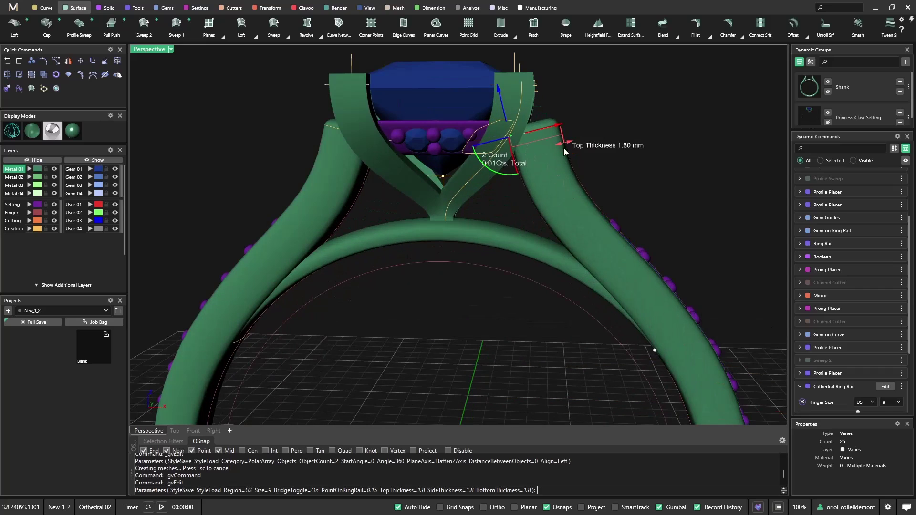
# - Thin the cathedral rail's top thickness, reshape its shank curve, and accept the rail changes
pyautogui.moveTo(570, 148); pyautogui.dragTo(548, 147)
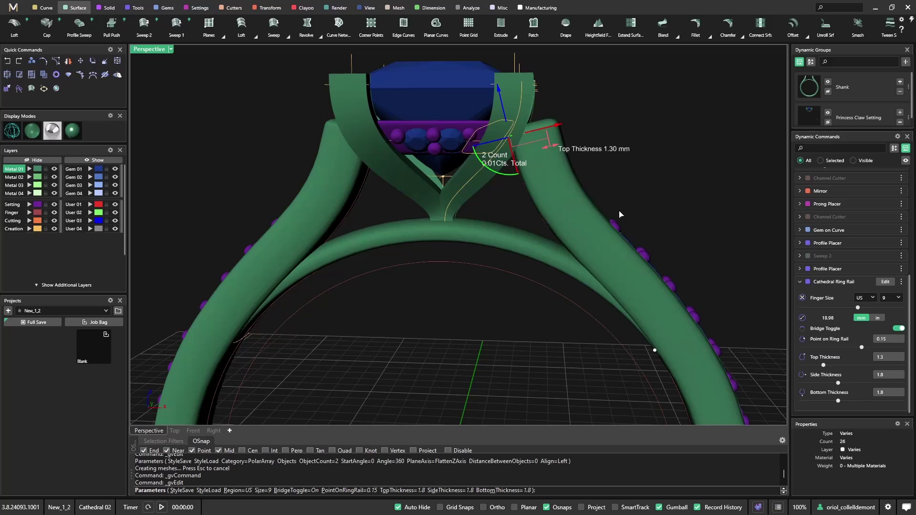
pyautogui.moveTo(660, 210); pyautogui.dragTo(692, 249, button='right')
pyautogui.scroll(-4, 615, 205)
pyautogui.moveTo(620, 199); pyautogui.dragTo(658, 193, button='right')
pyautogui.moveTo(598, 158); pyautogui.dragTo(585, 165)
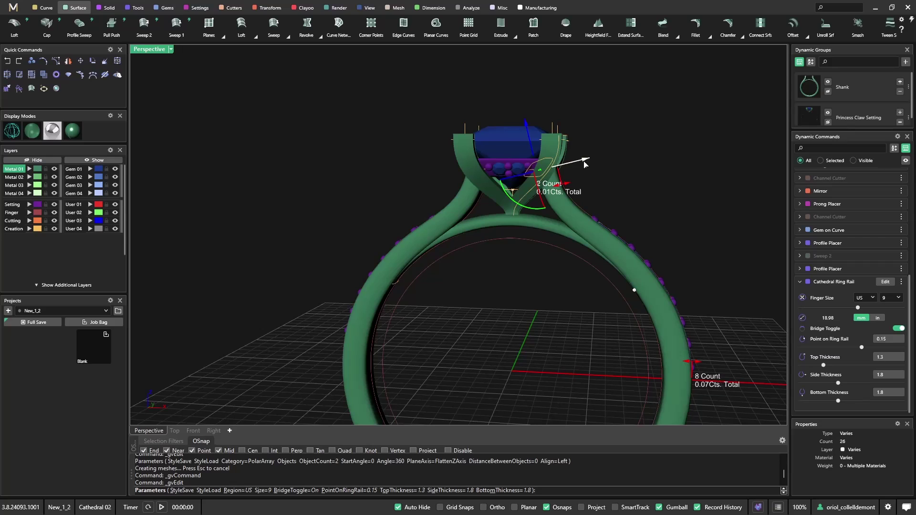
pyautogui.moveTo(585, 159); pyautogui.dragTo(589, 164)
pyautogui.moveTo(387, 268); pyautogui.dragTo(454, 265, button='right')
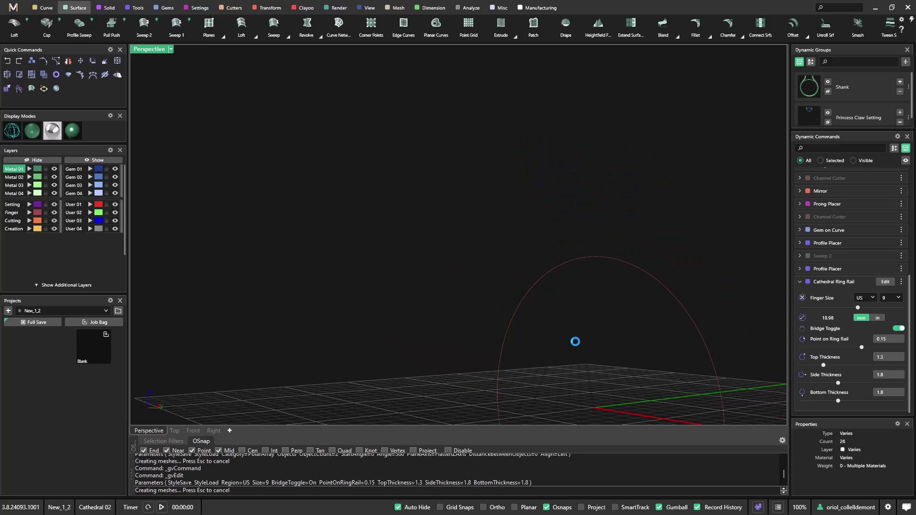
pyautogui.press('Return')
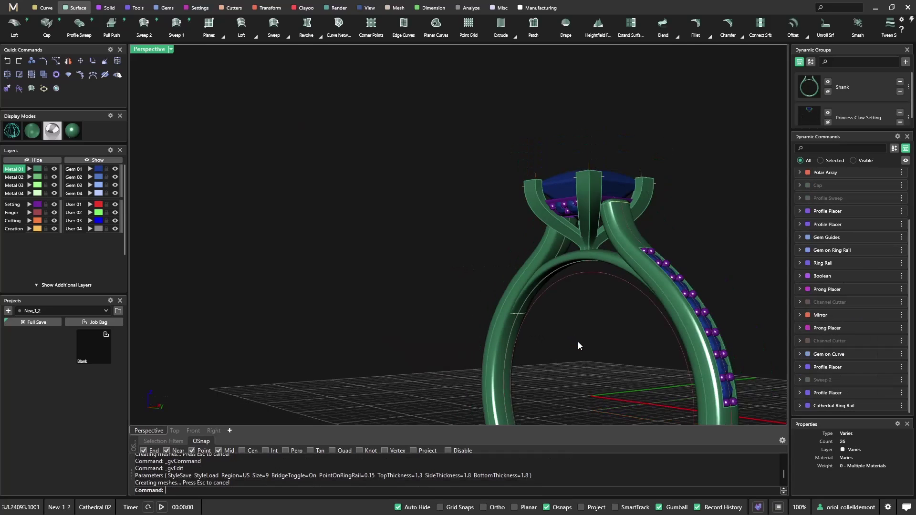
pyautogui.moveTo(577, 341); pyautogui.dragTo(537, 210, button='right')
# - Move the shank gem row's start position to 0.05, then check the ring from above and the side
pyautogui.scroll(5, 530, 181)
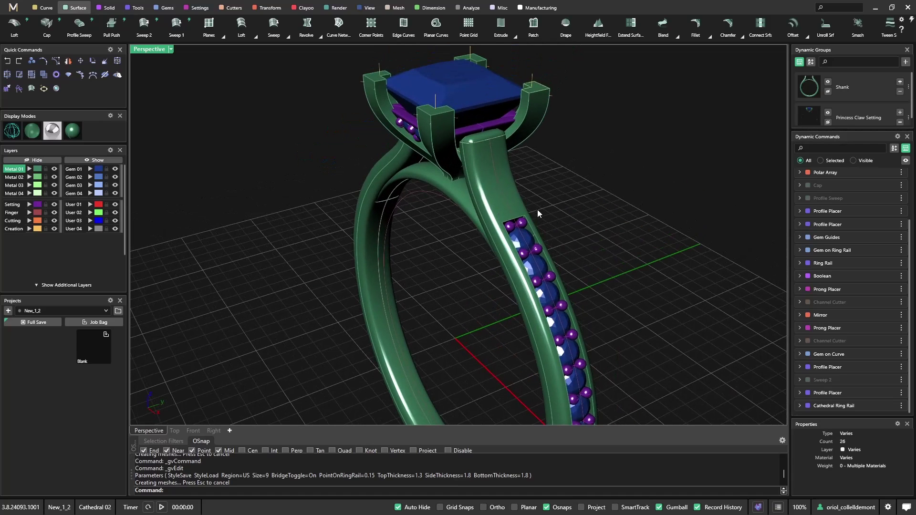
pyautogui.click(522, 245)
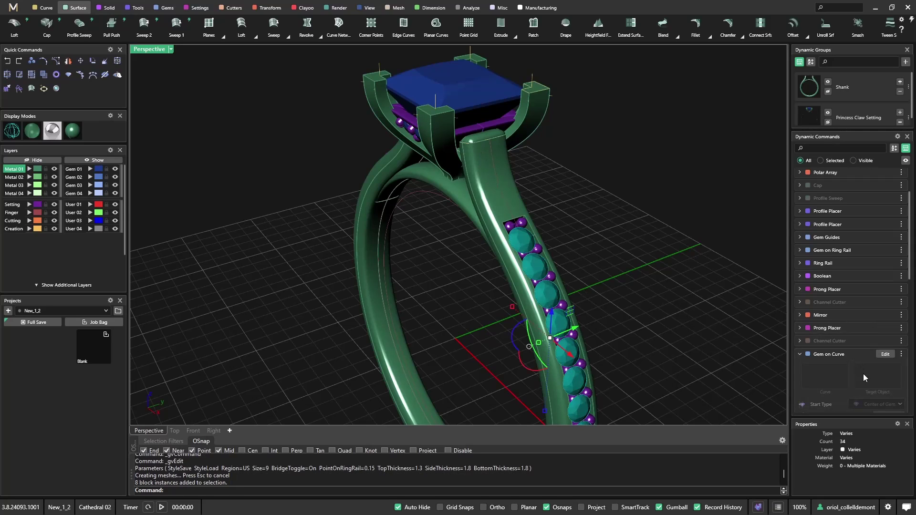
pyautogui.click(883, 356)
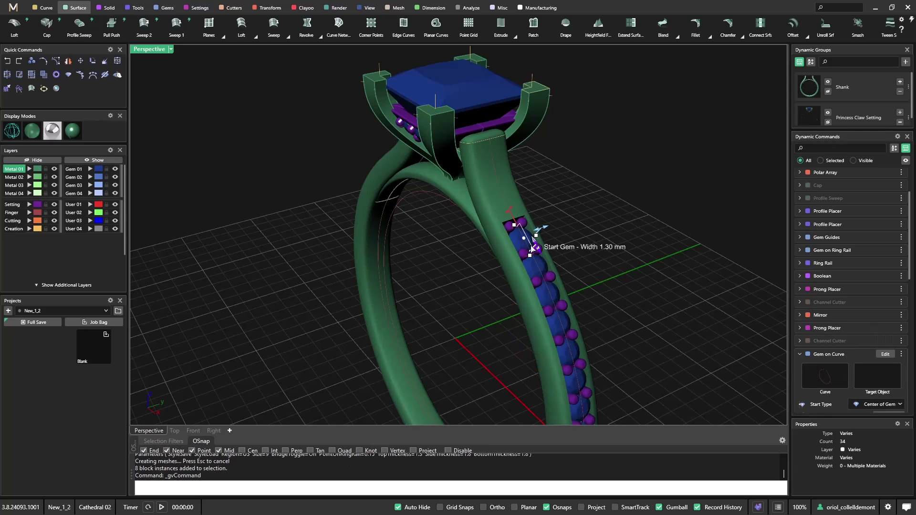
pyautogui.moveTo(525, 241); pyautogui.dragTo(516, 209)
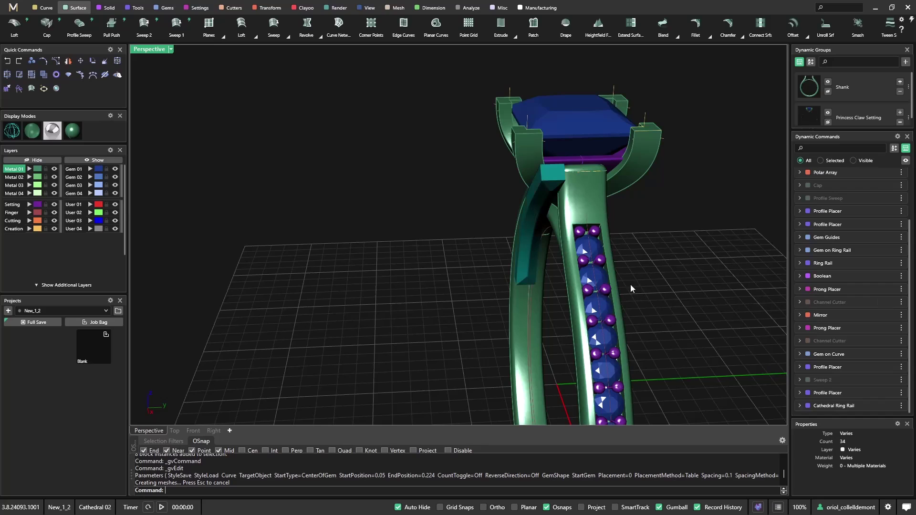
pyautogui.click(583, 244)
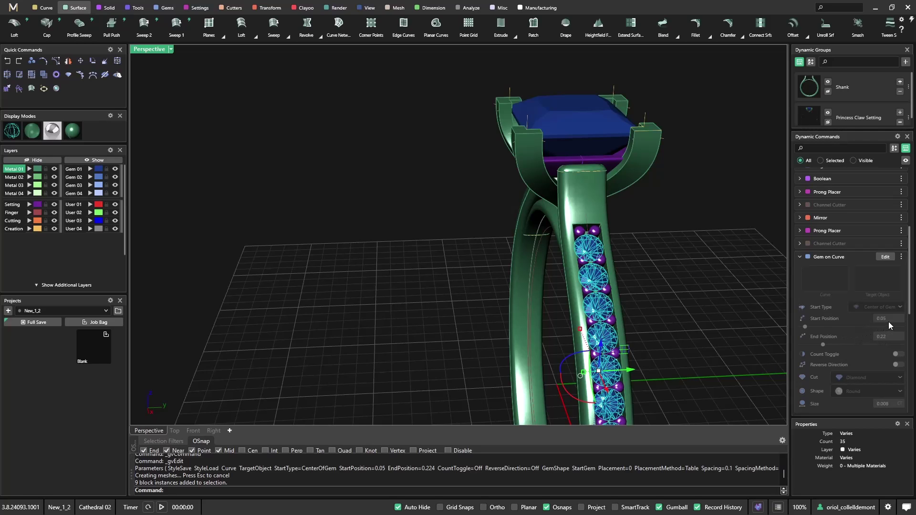
pyautogui.click(420, 285)
pyautogui.moveTo(420, 285); pyautogui.dragTo(494, 337, button='right')
pyautogui.scroll(-5, 573, 225)
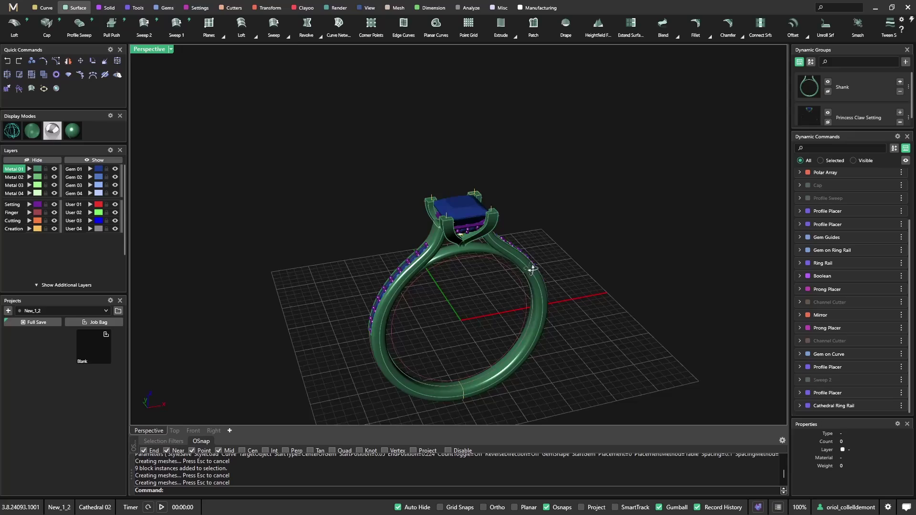
pyautogui.moveTo(532, 270); pyautogui.dragTo(503, 278, button='right')
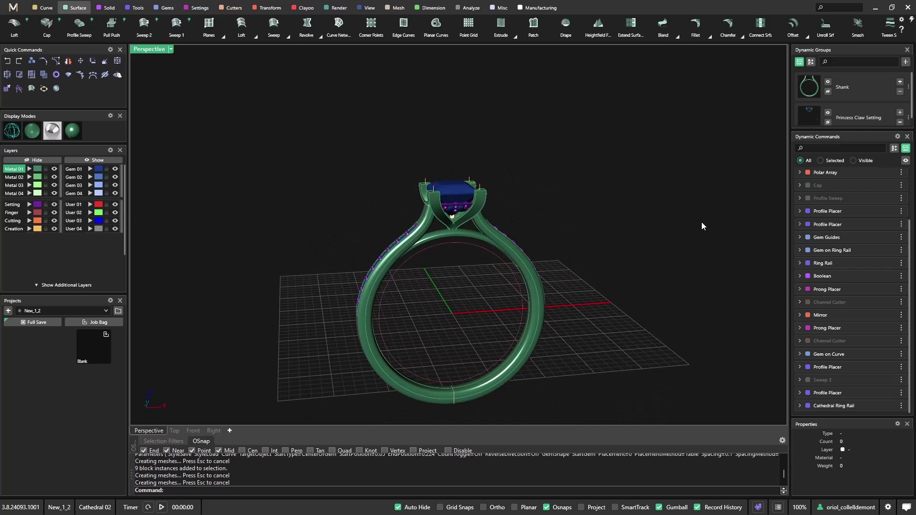
# - Hide the Princess Claw Setting head and import Setting 02 from the saved settings library
pyautogui.click(828, 123)
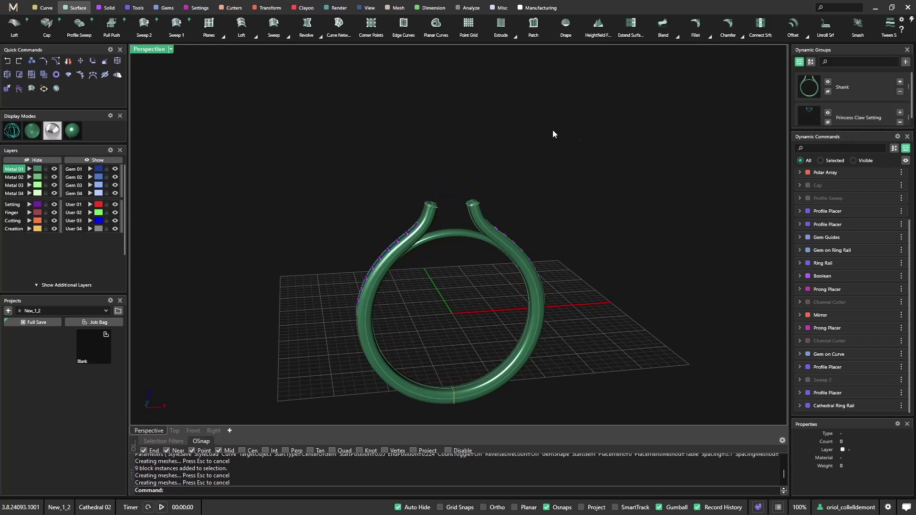
pyautogui.moveTo(553, 131); pyautogui.dragTo(501, 179, button='right')
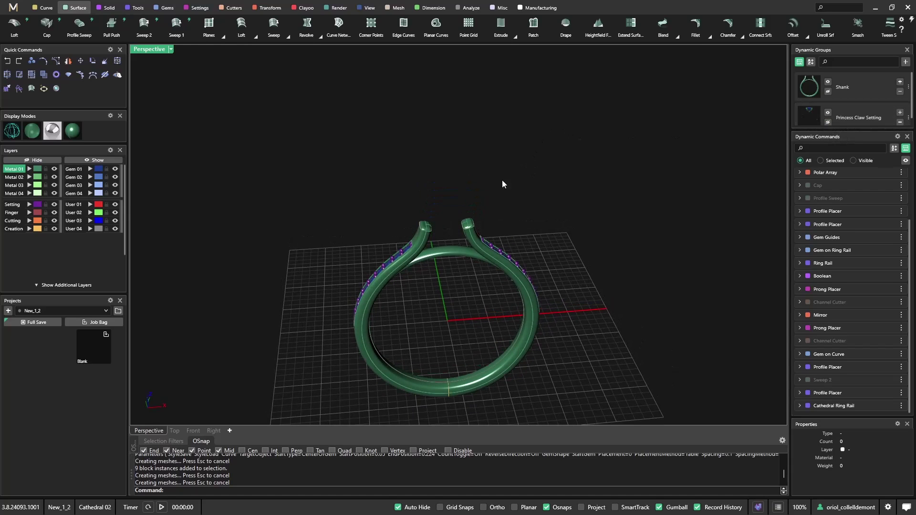
pyautogui.click(118, 311)
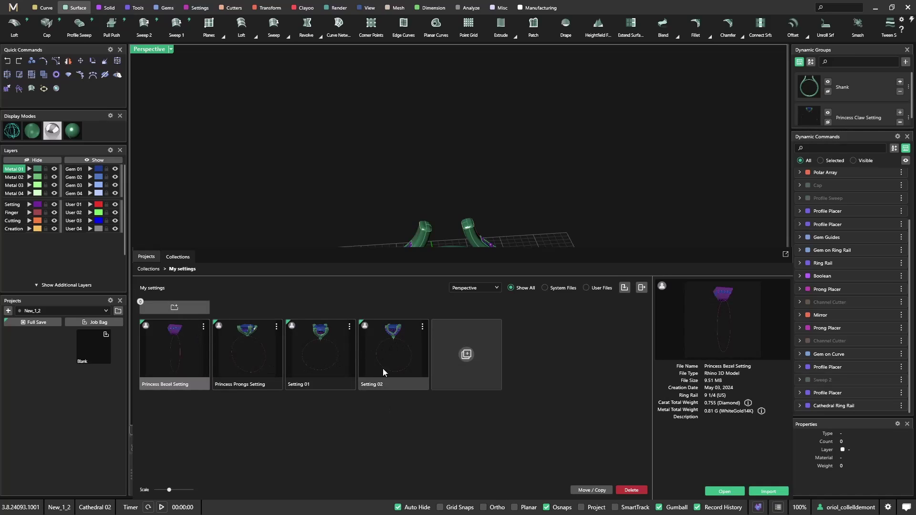
pyautogui.click(394, 344)
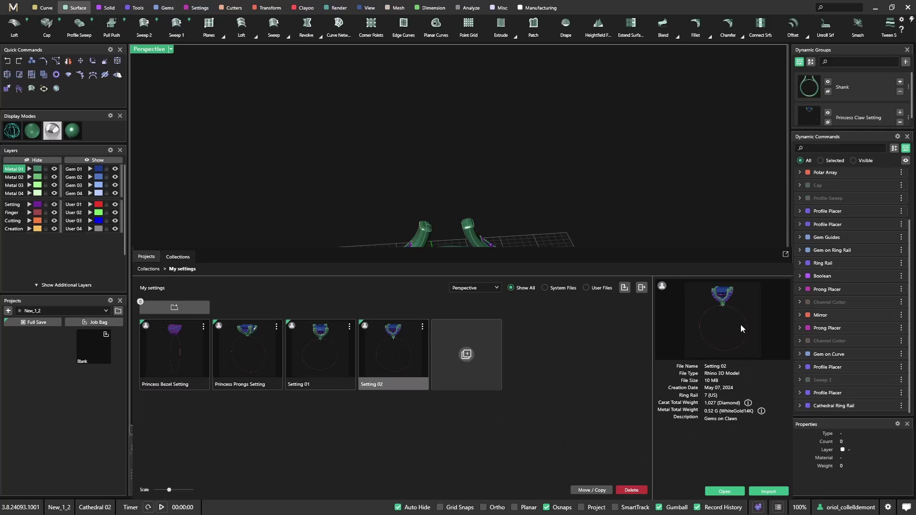
pyautogui.click(769, 492)
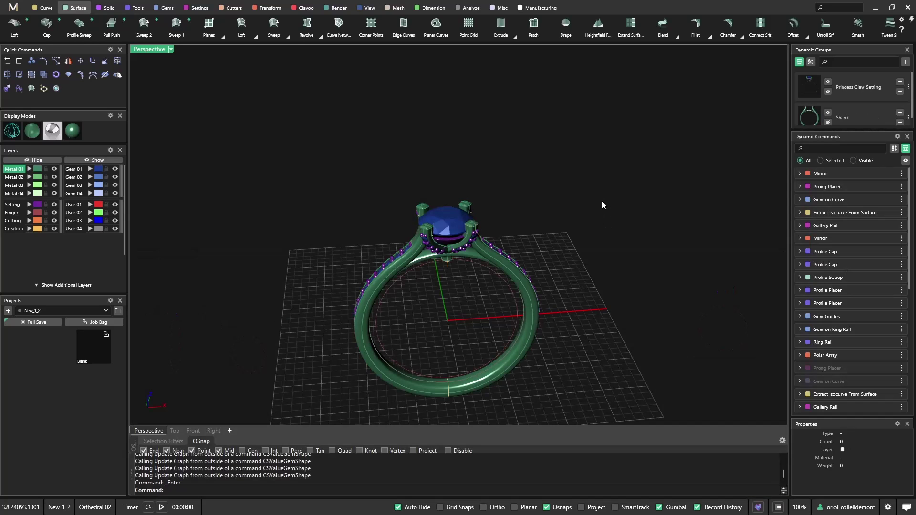
# - Select the imported head's centre gem and reassign it to the ring rail
pyautogui.moveTo(468, 219); pyautogui.dragTo(497, 177, button='right')
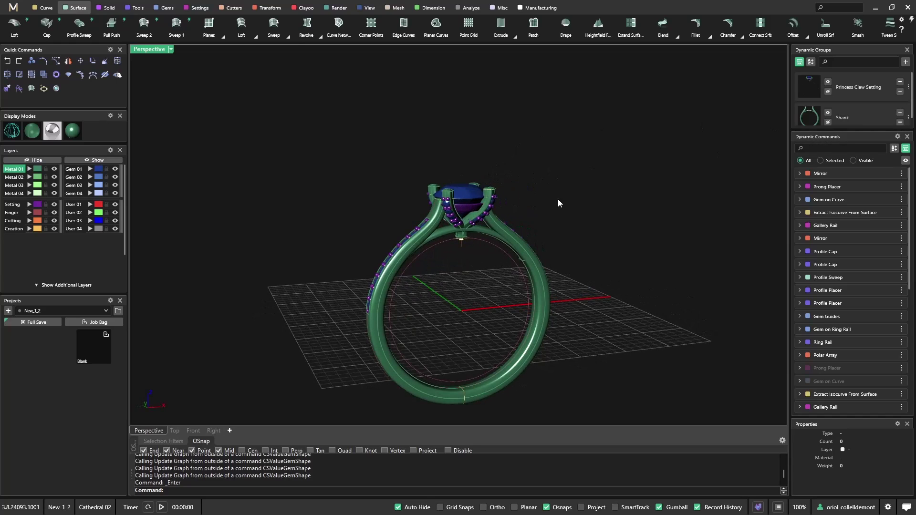
pyautogui.moveTo(557, 203); pyautogui.dragTo(604, 152, button='right')
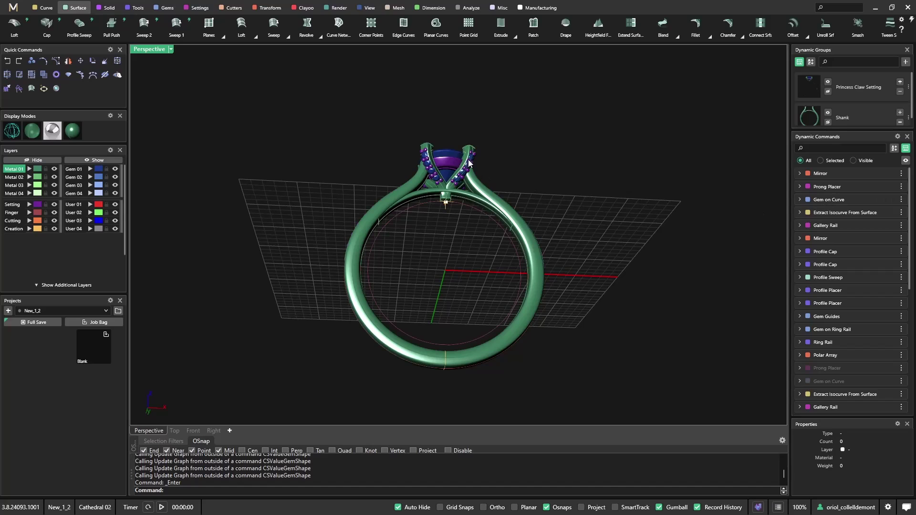
pyautogui.click(448, 154)
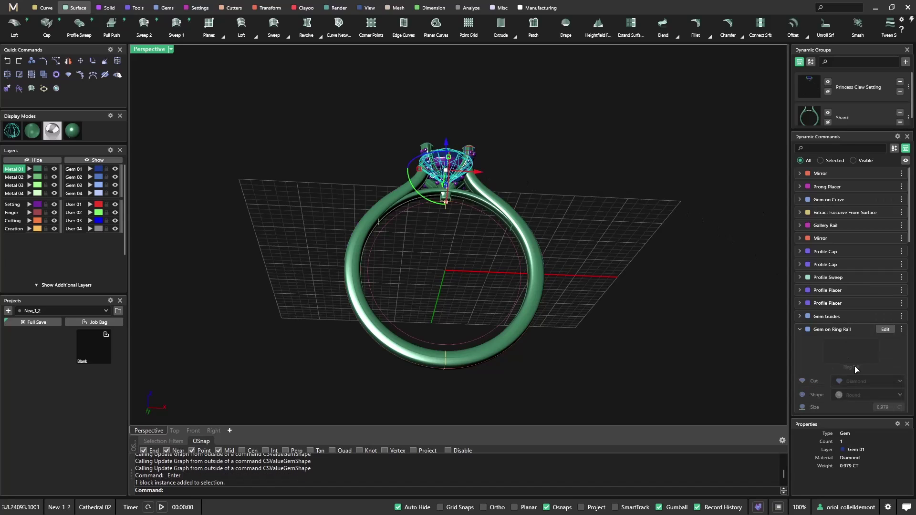
pyautogui.scroll(-2, 883, 282)
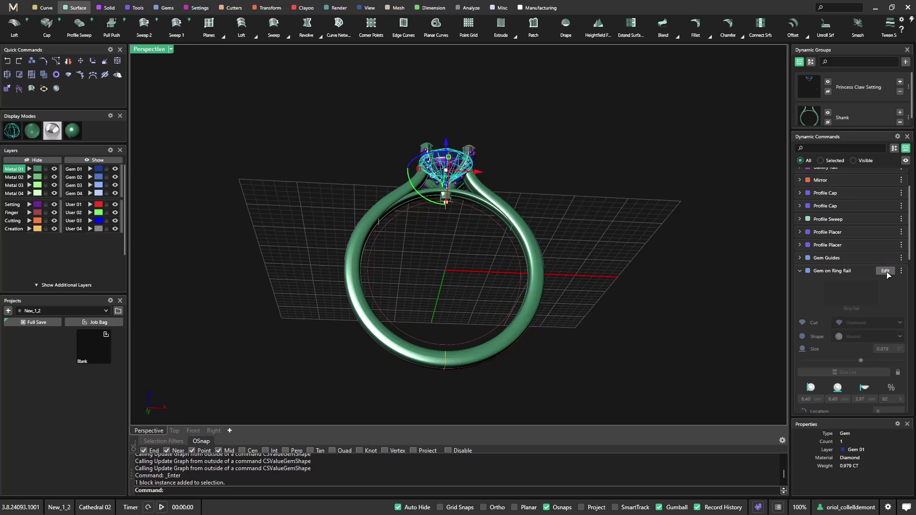
pyautogui.click(885, 271)
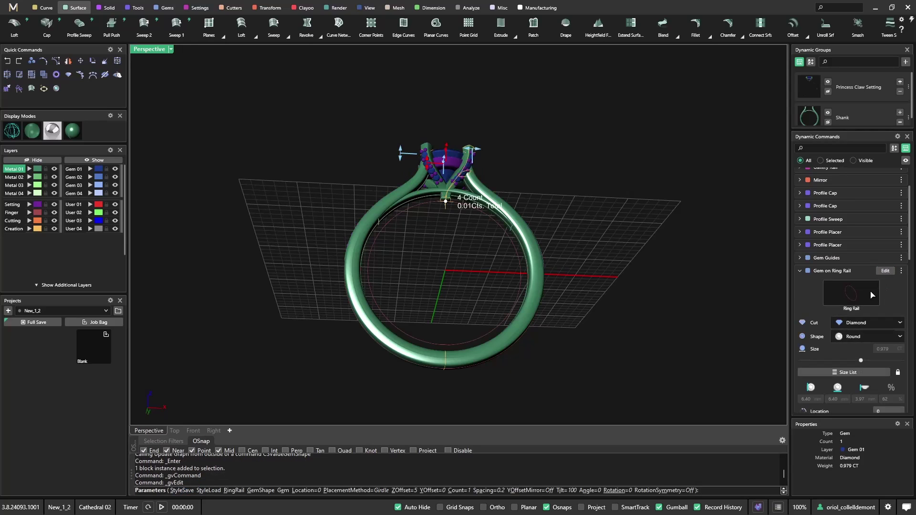
pyautogui.click(861, 298)
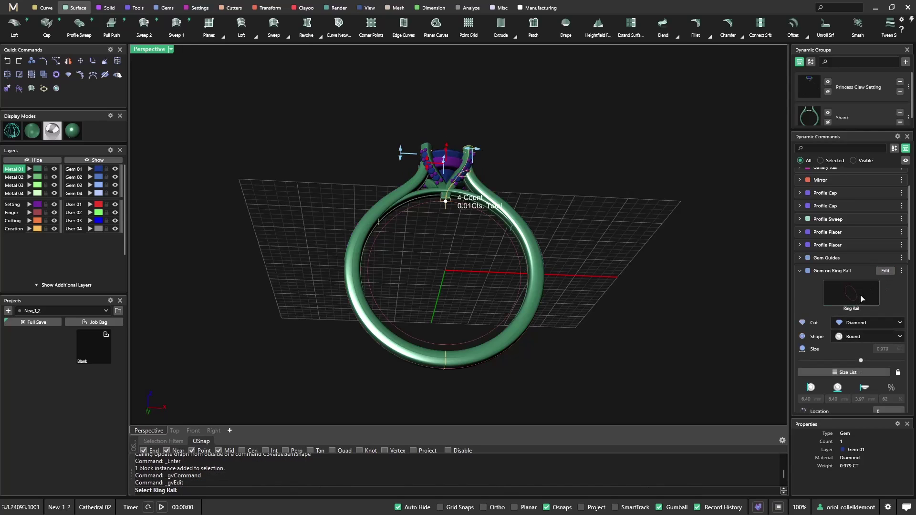
pyautogui.scroll(4, 470, 229)
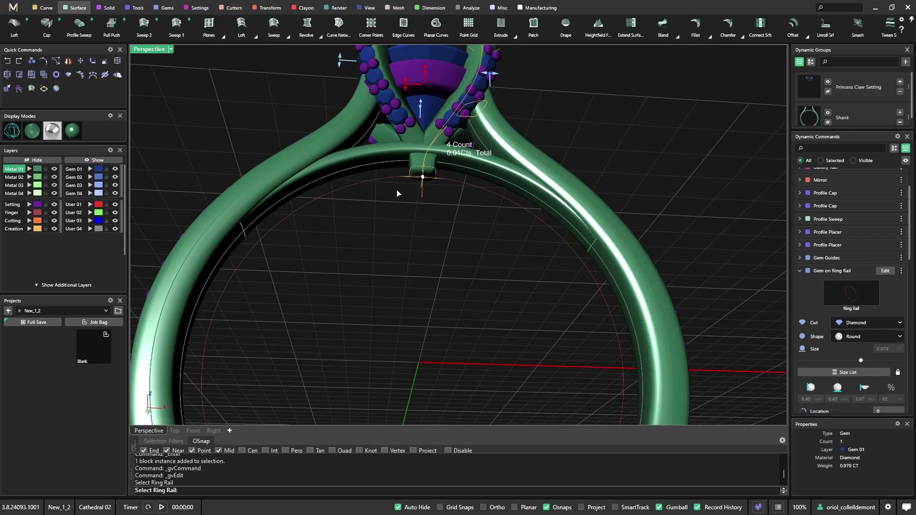
pyautogui.scroll(-5, 406, 219)
# - Set the gem's rail location to 0.5 so it sits centred on top, and accept
pyautogui.moveTo(396, 232); pyautogui.dragTo(476, 298, button='right')
pyautogui.scroll(-1, 862, 377)
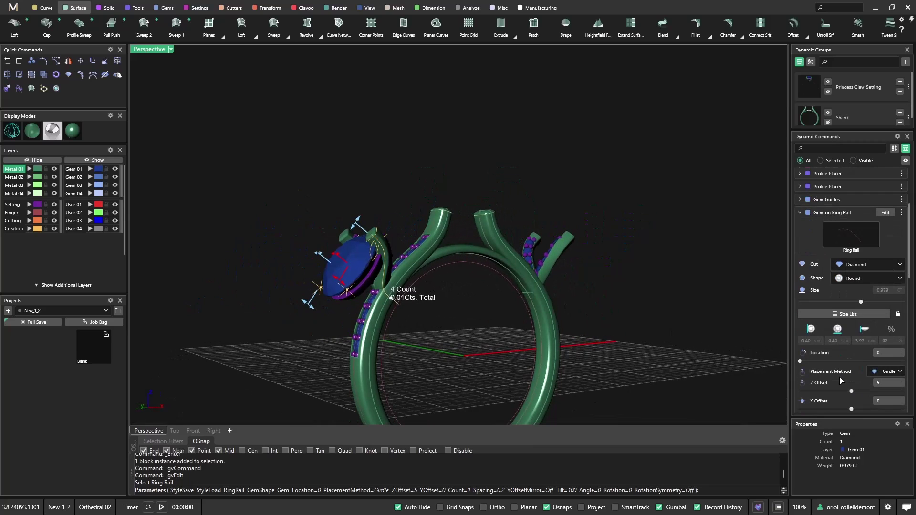
pyautogui.click(889, 354)
pyautogui.write('.5')
pyautogui.press('Return')
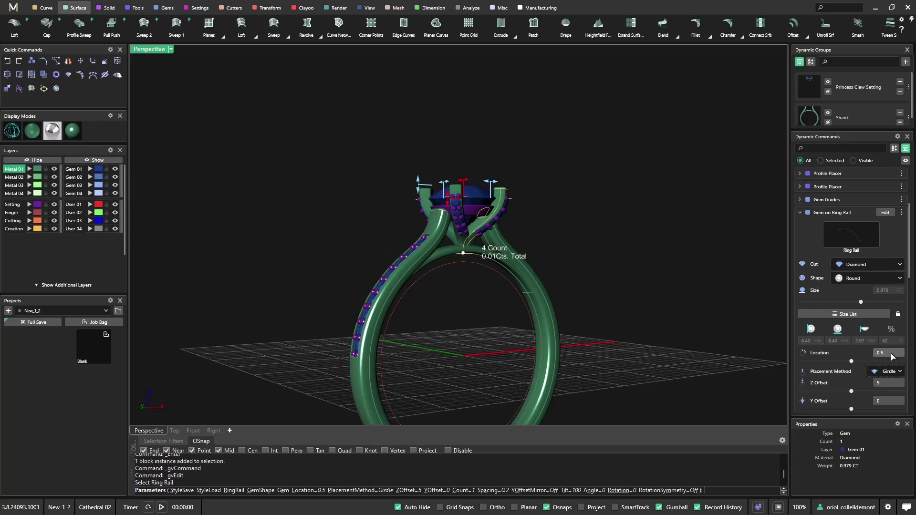
pyautogui.moveTo(668, 262); pyautogui.dragTo(573, 262, button='right')
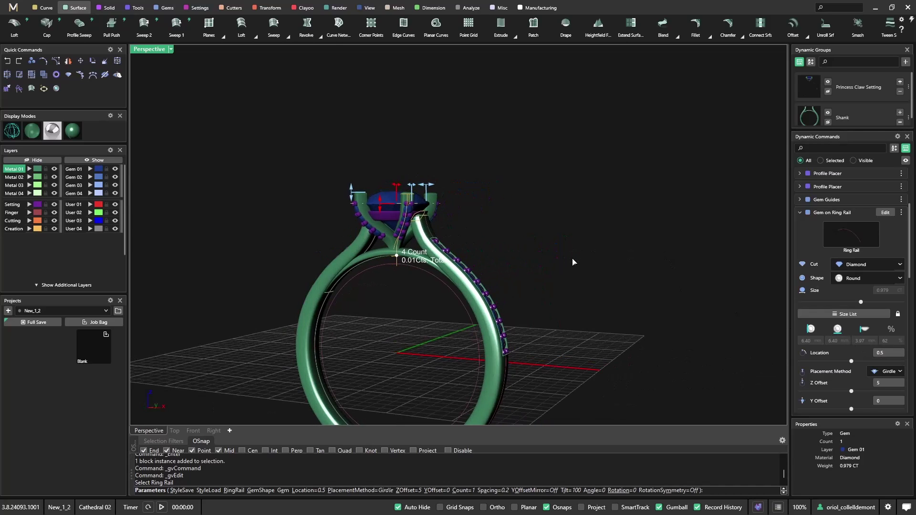
pyautogui.press('Return')
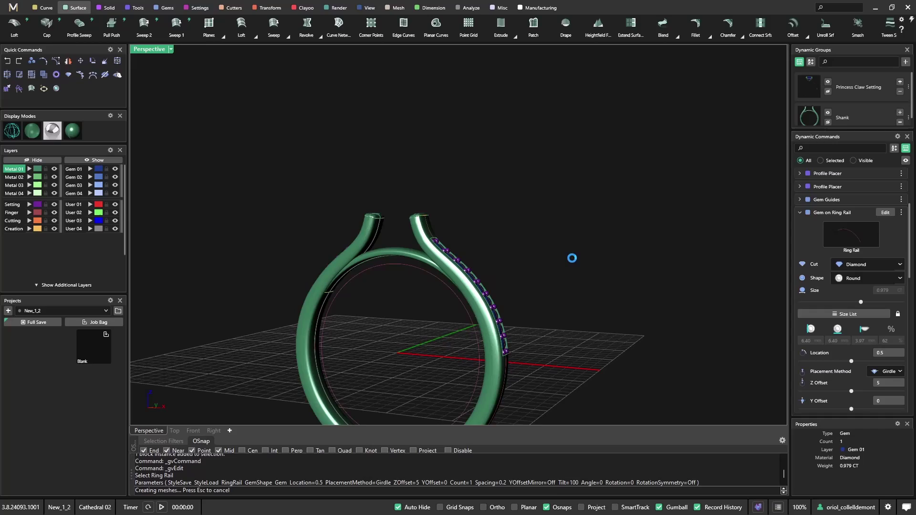
pyautogui.moveTo(510, 267); pyautogui.dragTo(474, 300, button='right')
pyautogui.moveTo(477, 234); pyautogui.dragTo(528, 246, button='right')
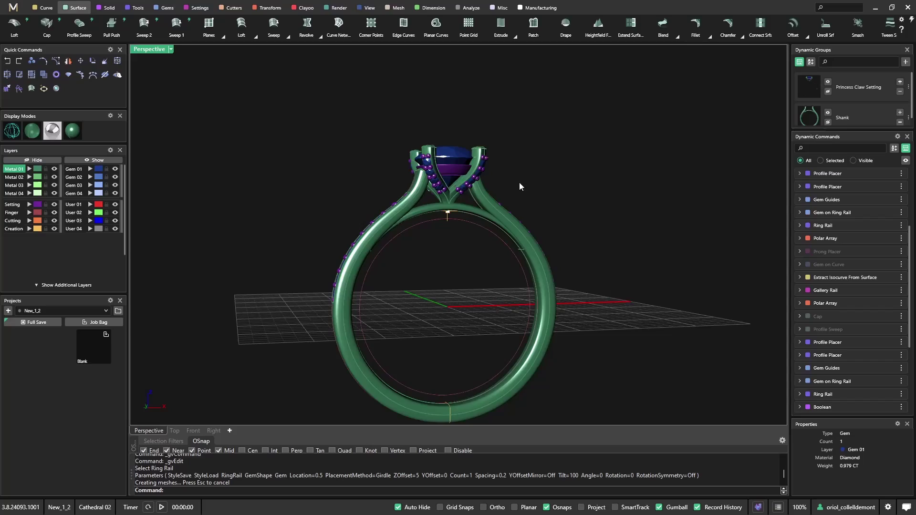
pyautogui.moveTo(519, 183); pyautogui.dragTo(544, 224, button='right')
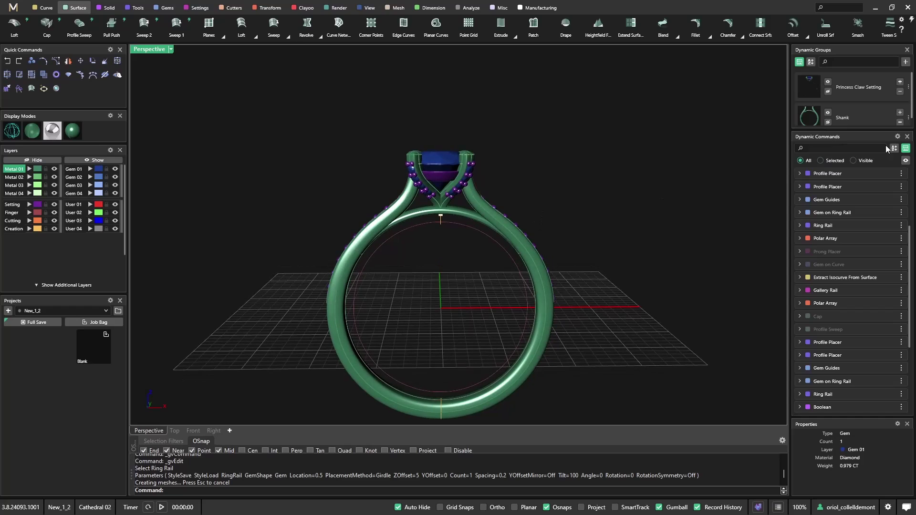
# - Save the isolated round setting head as dynamic group 'Setting Round', then delete it from the scene
pyautogui.click(828, 123)
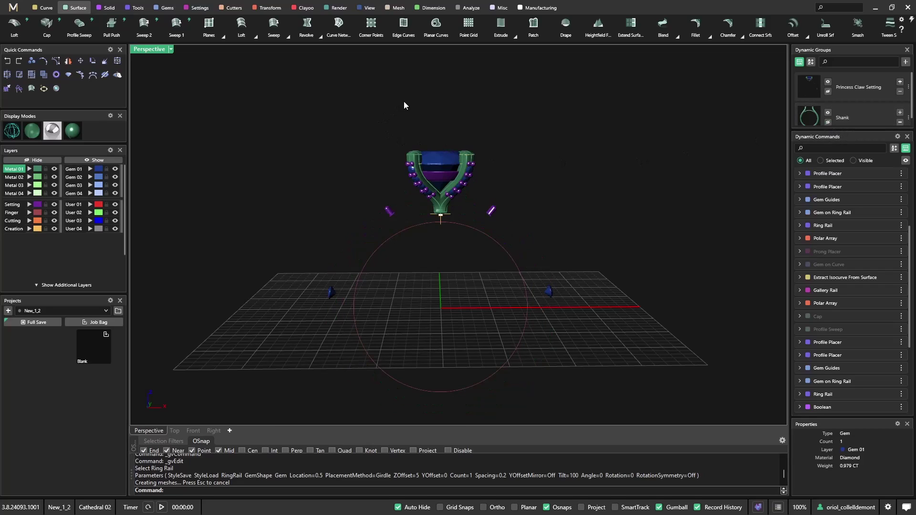
pyautogui.moveTo(404, 101); pyautogui.dragTo(480, 242)
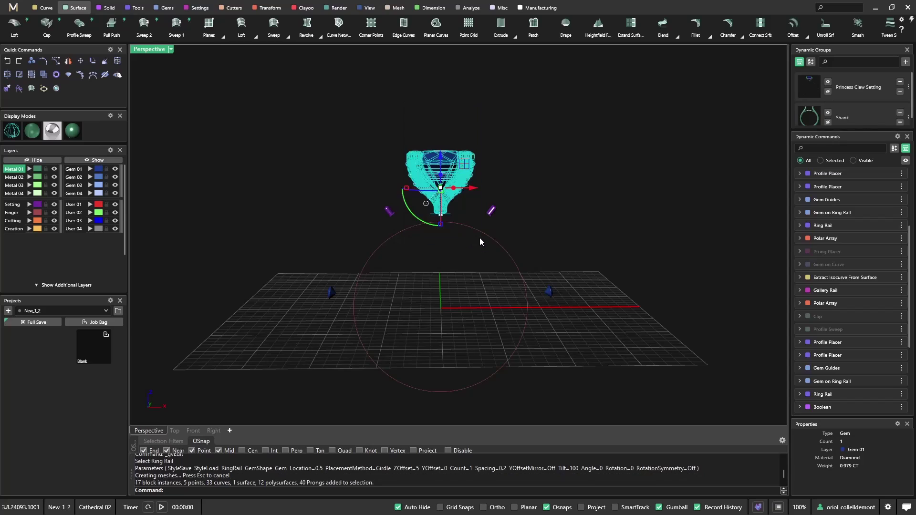
pyautogui.click(904, 62)
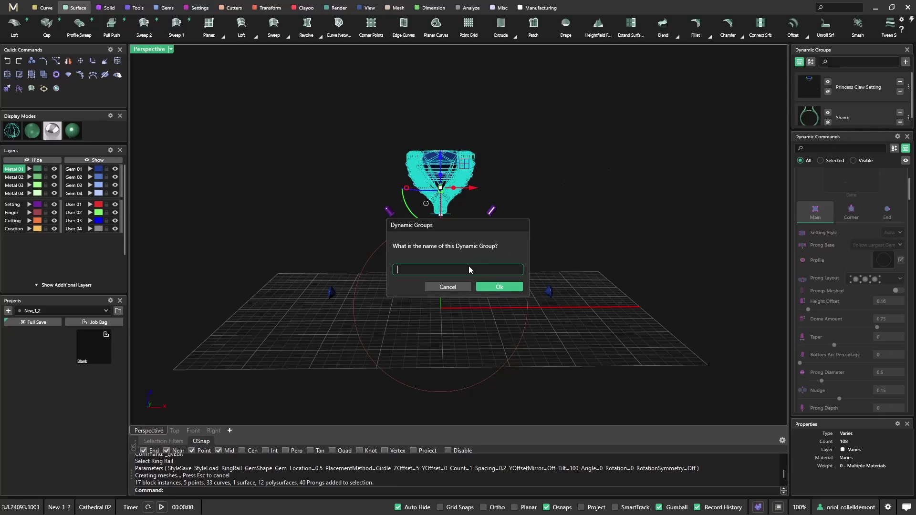
pyautogui.write('Setting Round')
pyautogui.click(501, 287)
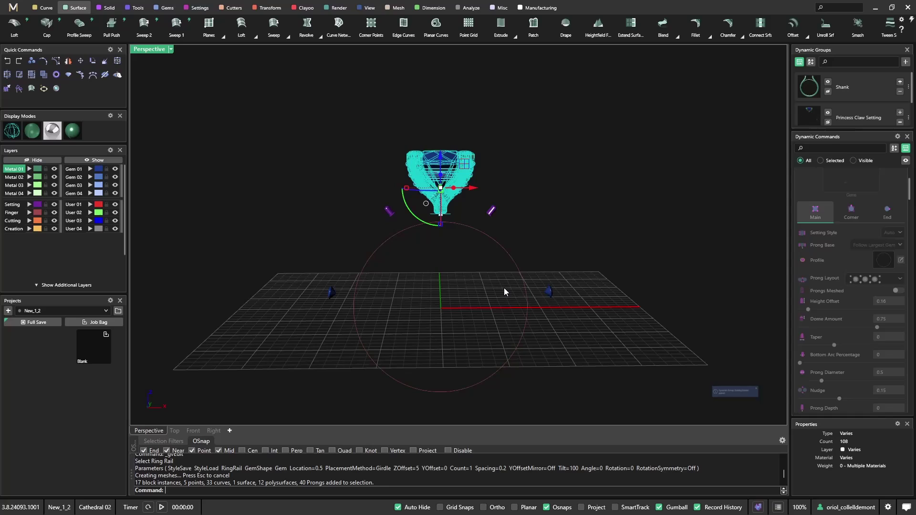
pyautogui.click(899, 116)
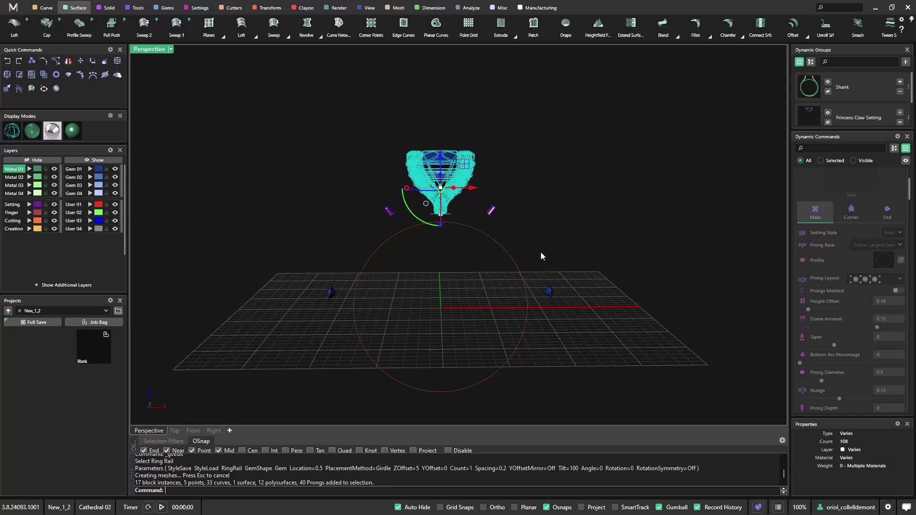
pyautogui.press('Delete')
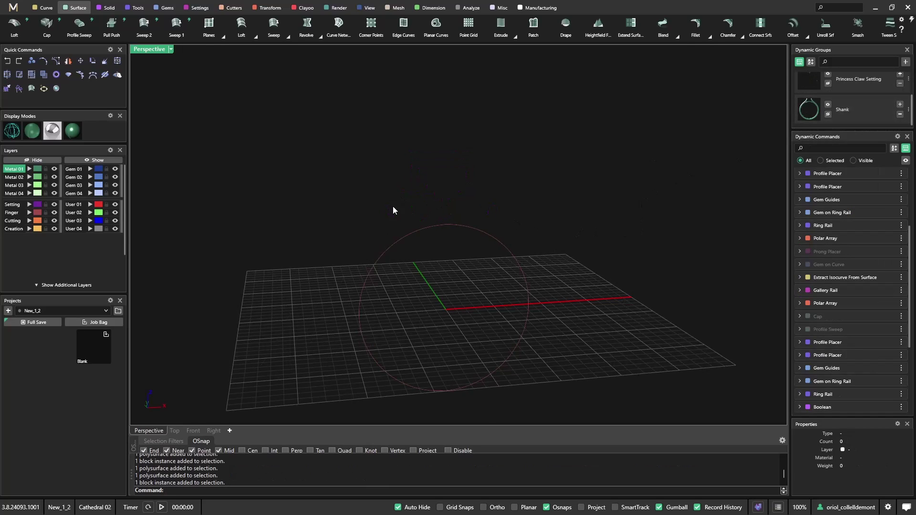
# - Show the Shank group, toggle Princess Claw Setting off again, and display Setting Round on the ring
pyautogui.moveTo(393, 206); pyautogui.dragTo(444, 225, button='right')
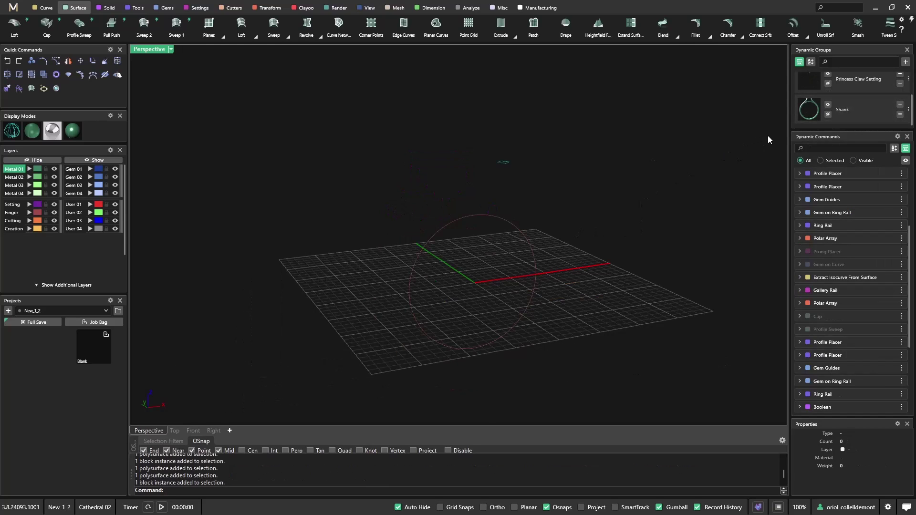
pyautogui.click(829, 113)
pyautogui.moveTo(608, 164); pyautogui.dragTo(562, 221, button='right')
pyautogui.scroll(2, 852, 111)
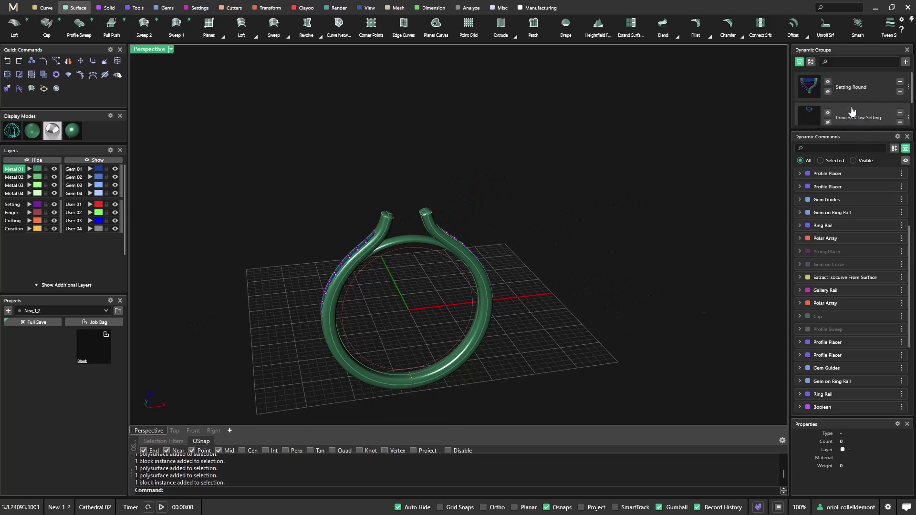
pyautogui.click(828, 113)
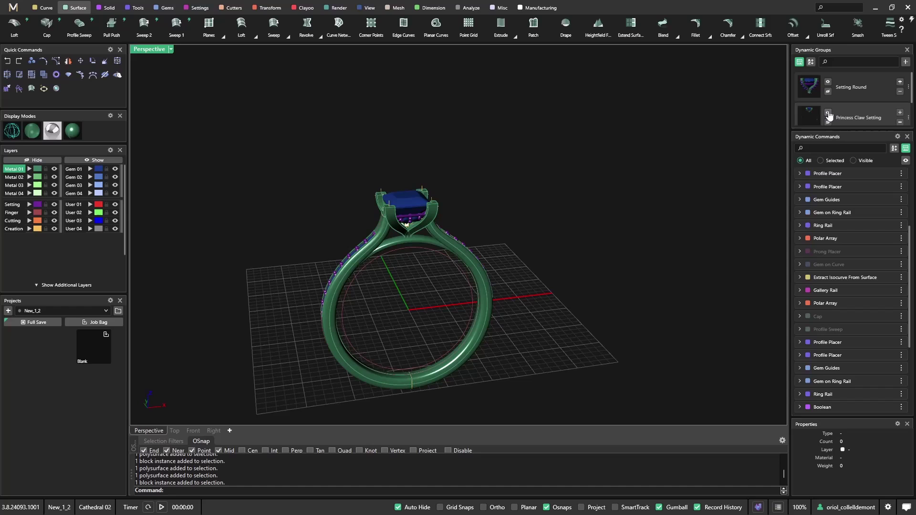
pyautogui.moveTo(510, 203); pyautogui.dragTo(616, 185, button='right')
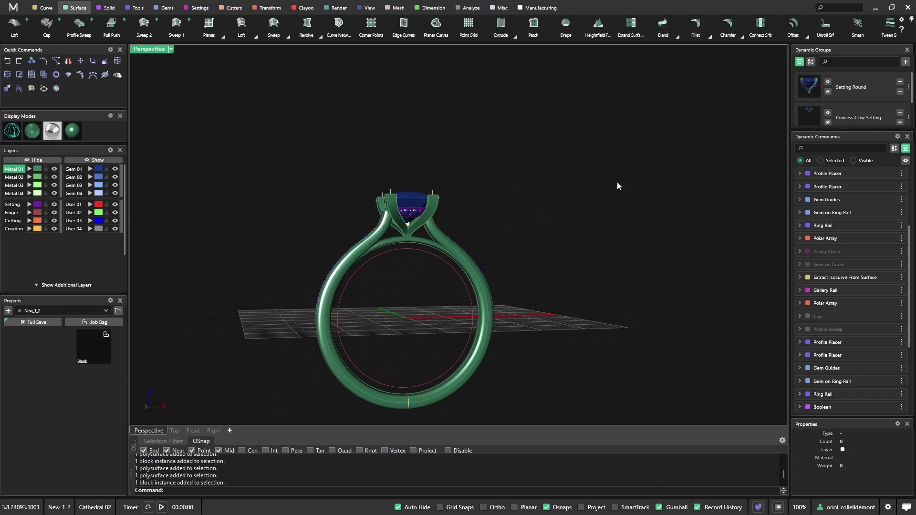
pyautogui.click(828, 121)
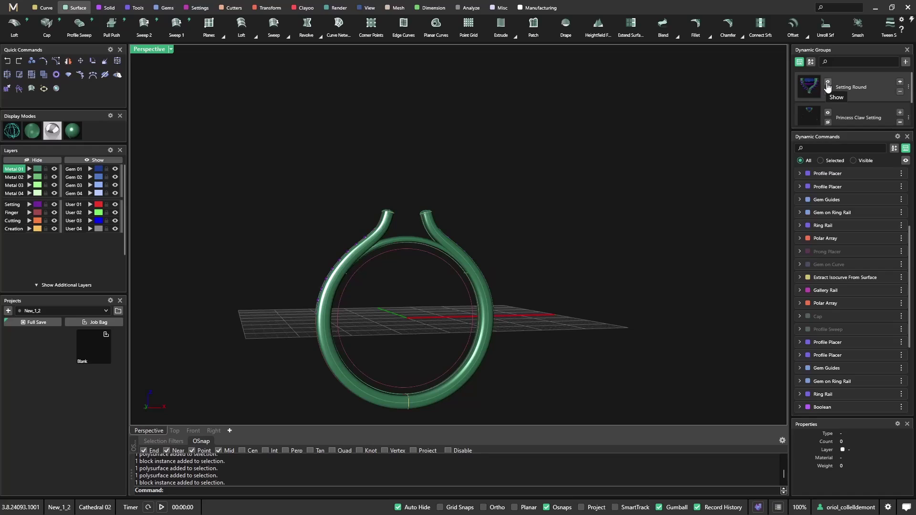
pyautogui.click(827, 82)
pyautogui.moveTo(549, 160); pyautogui.dragTo(521, 309, button='right')
pyautogui.scroll(5, 429, 196)
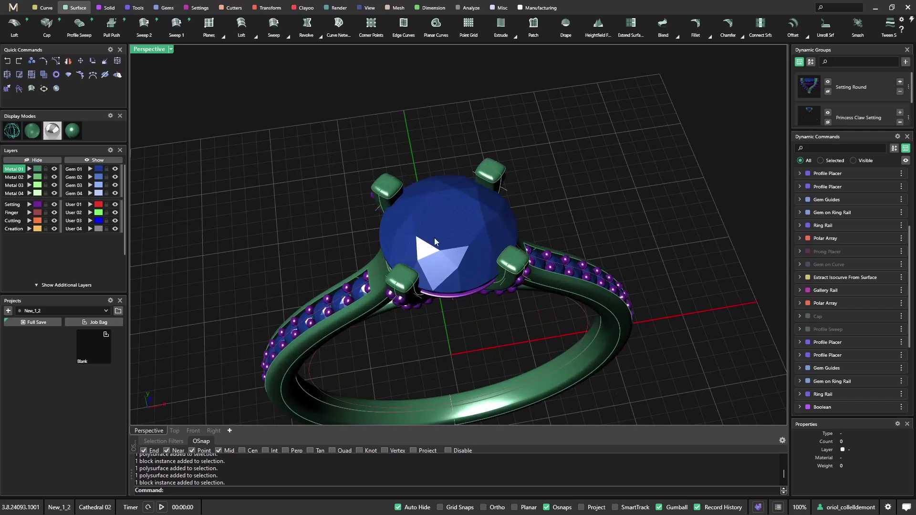
pyautogui.moveTo(429, 195); pyautogui.dragTo(448, 157, button='right')
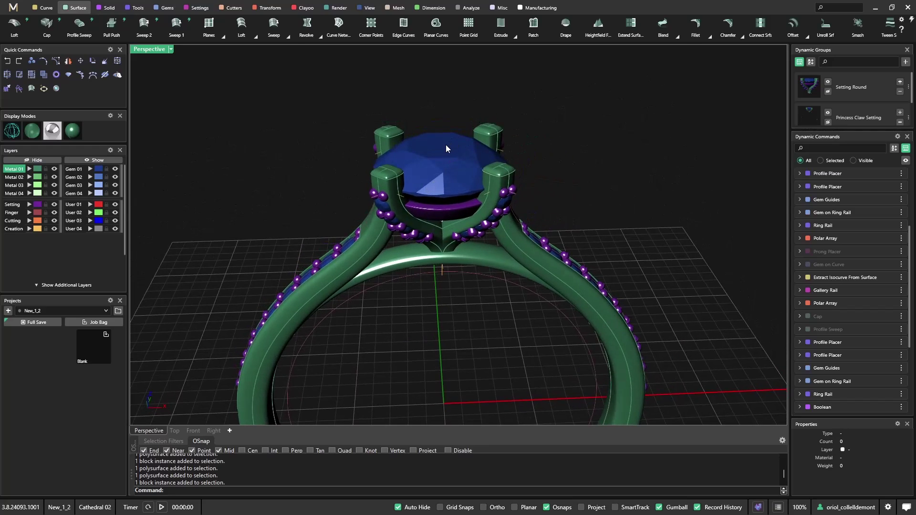
# - Enlarge the round centre gem to about 7.8 mm and raise its Z offset from 5 to 5.9
pyautogui.click(445, 144)
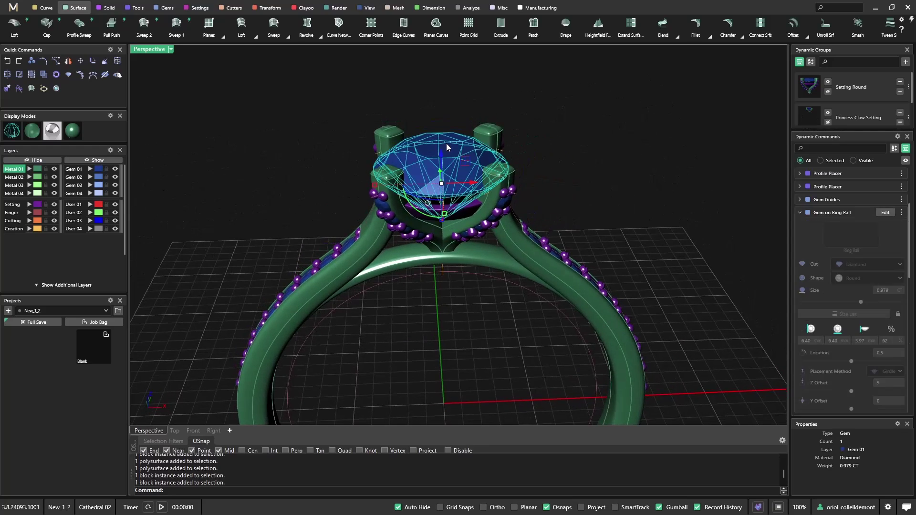
pyautogui.click(885, 214)
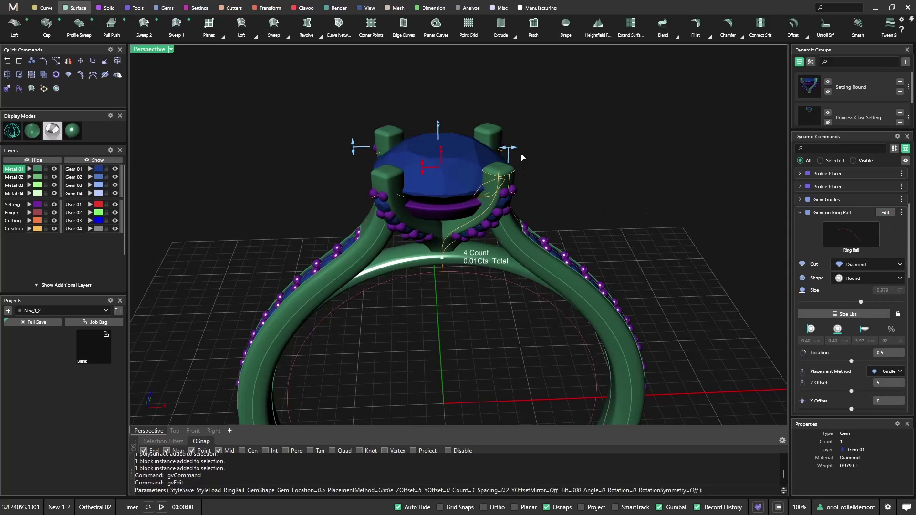
pyautogui.moveTo(509, 153); pyautogui.dragTo(525, 160)
pyautogui.scroll(-3, 487, 191)
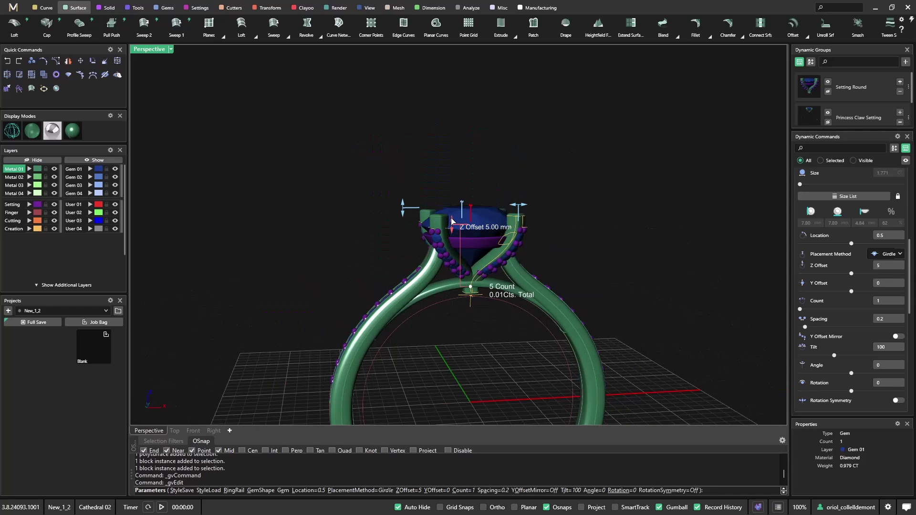
pyautogui.moveTo(452, 220); pyautogui.dragTo(453, 215)
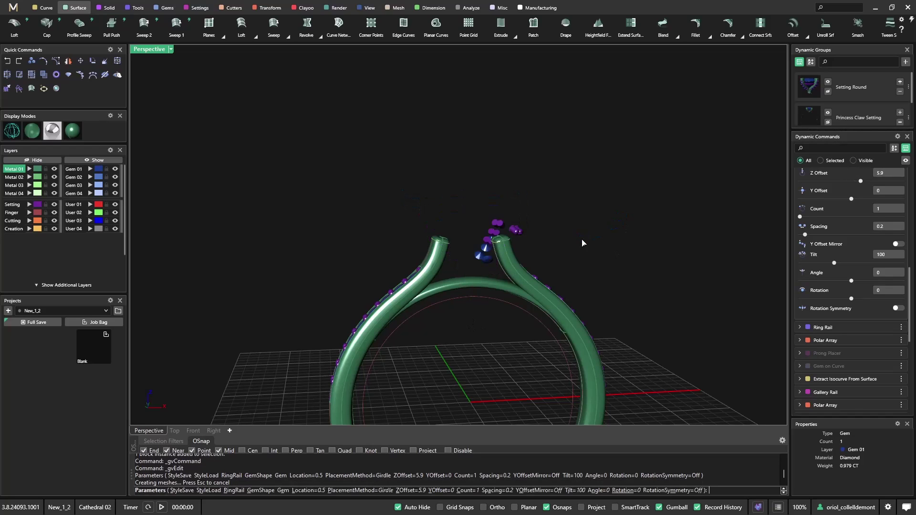
pyautogui.click(523, 279)
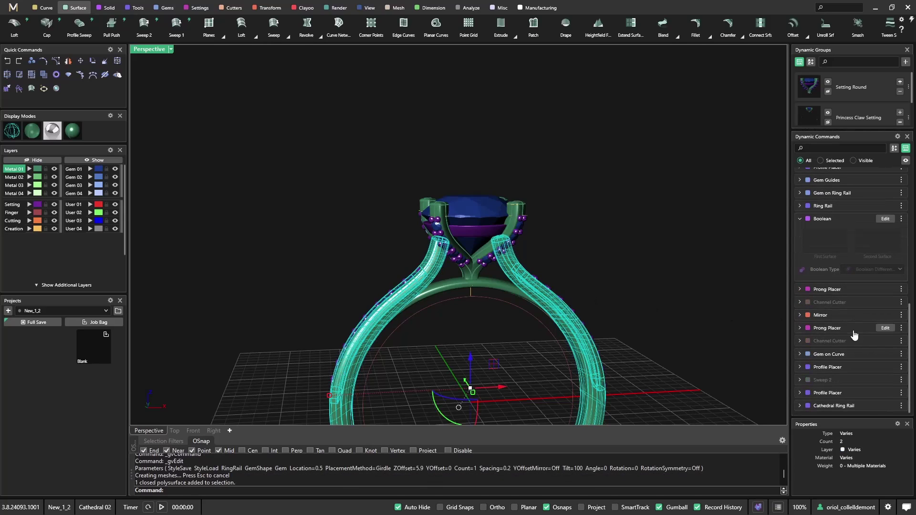
# - Raise the cathedral rails' height handle to meet the larger round head and apply the edit
pyautogui.click(886, 407)
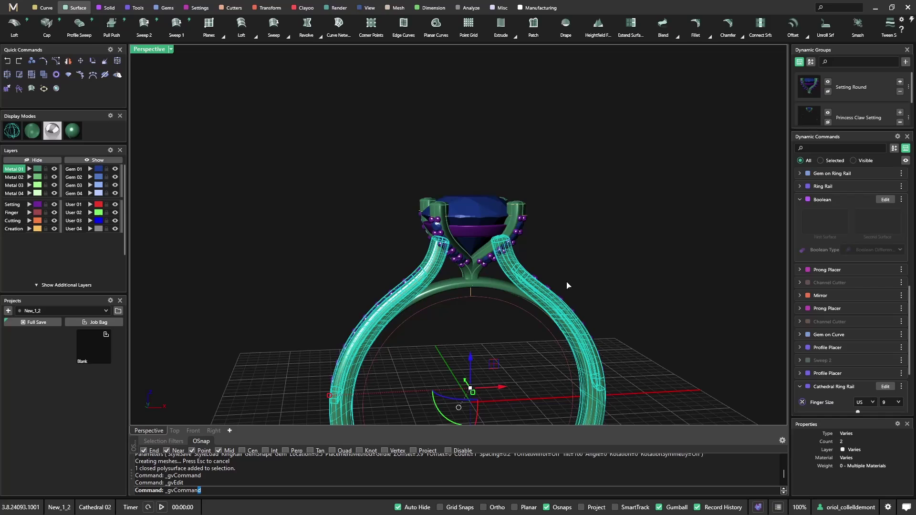
pyautogui.moveTo(547, 267); pyautogui.dragTo(508, 241, button='right')
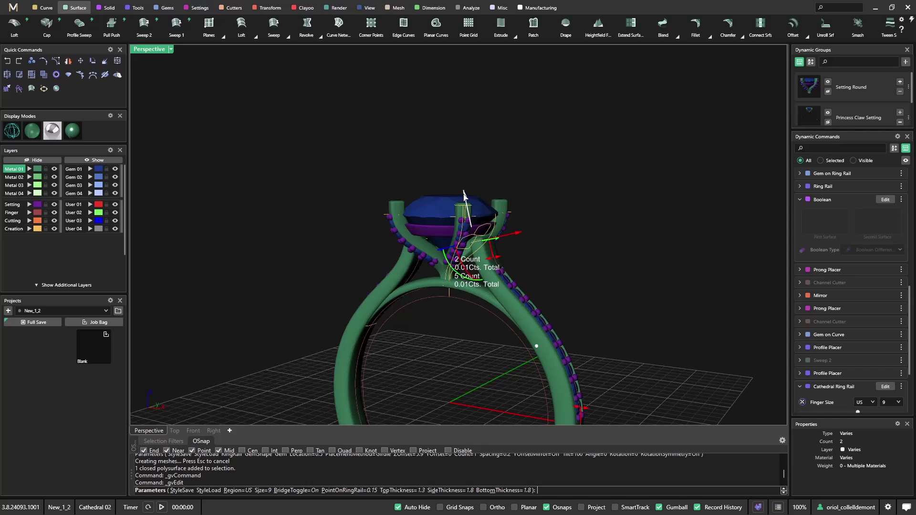
pyautogui.moveTo(464, 196); pyautogui.dragTo(463, 187)
pyautogui.press('Return')
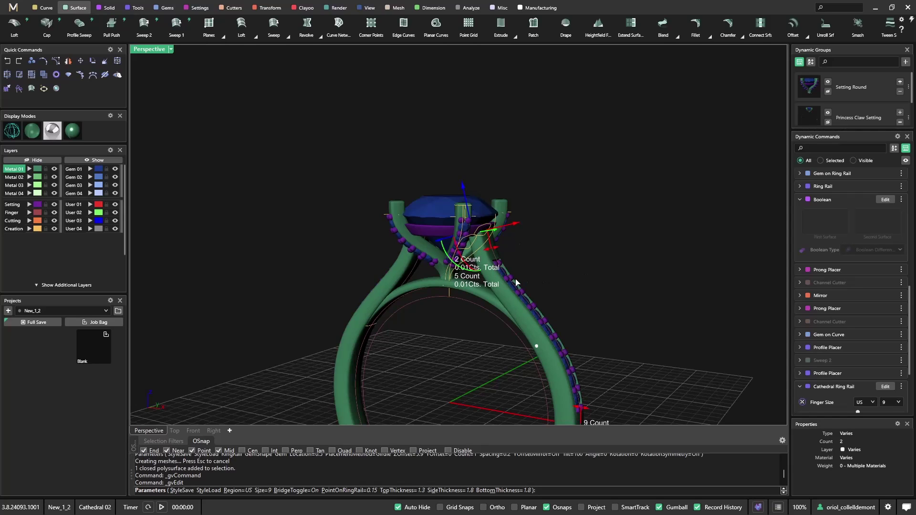
pyautogui.moveTo(590, 277); pyautogui.dragTo(550, 257, button='right')
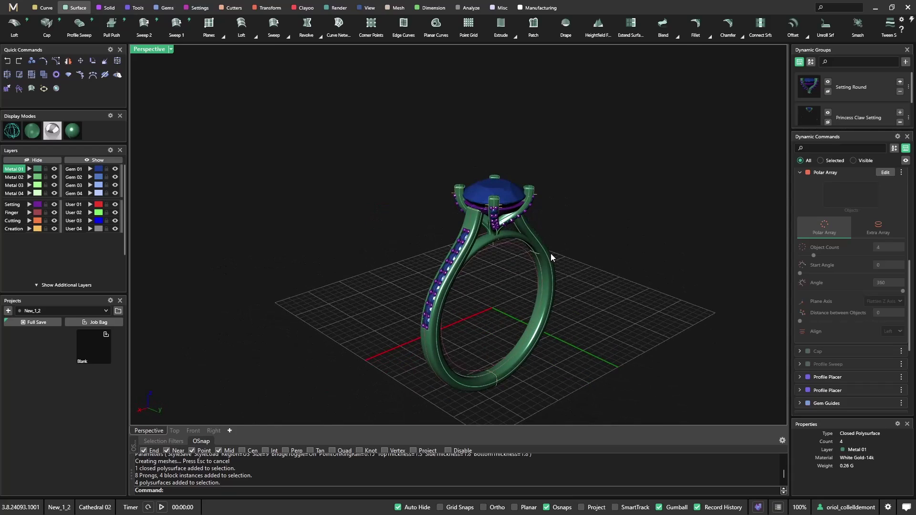
pyautogui.click(800, 173)
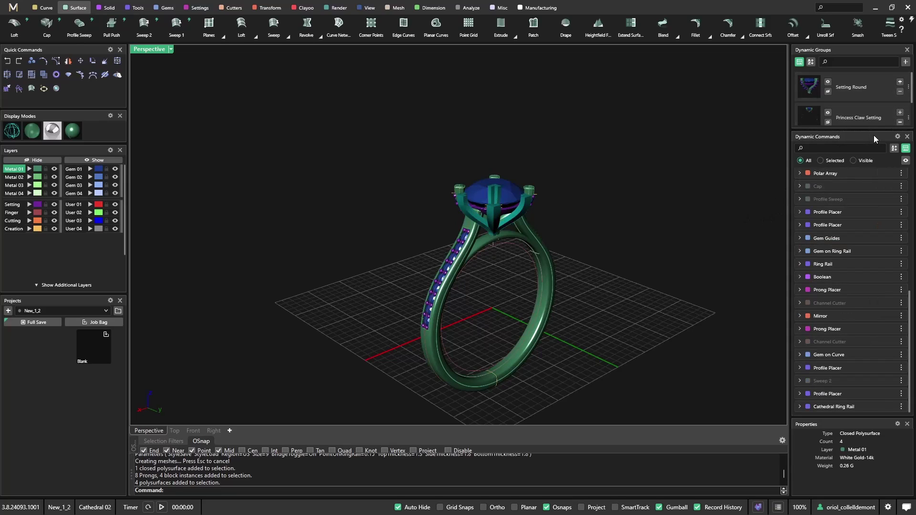
# - Enlarge the Dynamic Groups list so Setting Round, Princess Claw Setting and Shank all show
pyautogui.moveTo(866, 132); pyautogui.dragTo(866, 171)
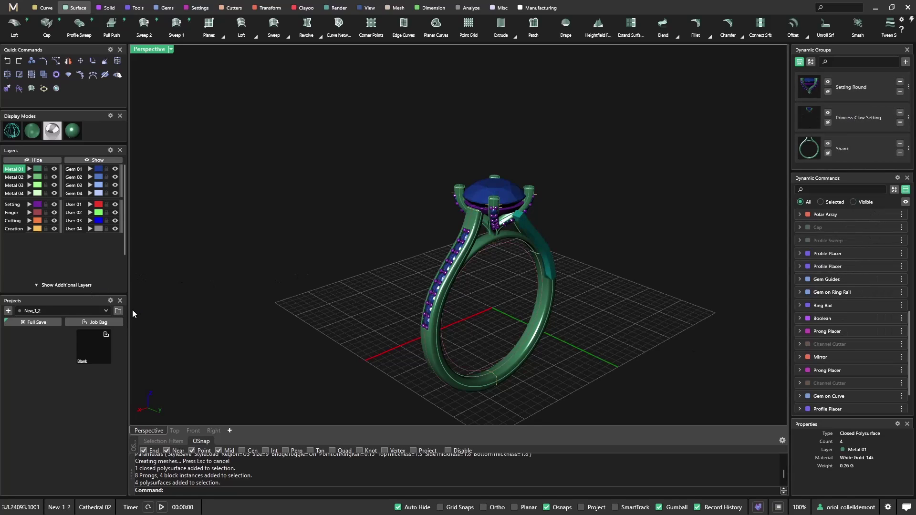
pyautogui.moveTo(855, 272)
pyautogui.click(118, 312)
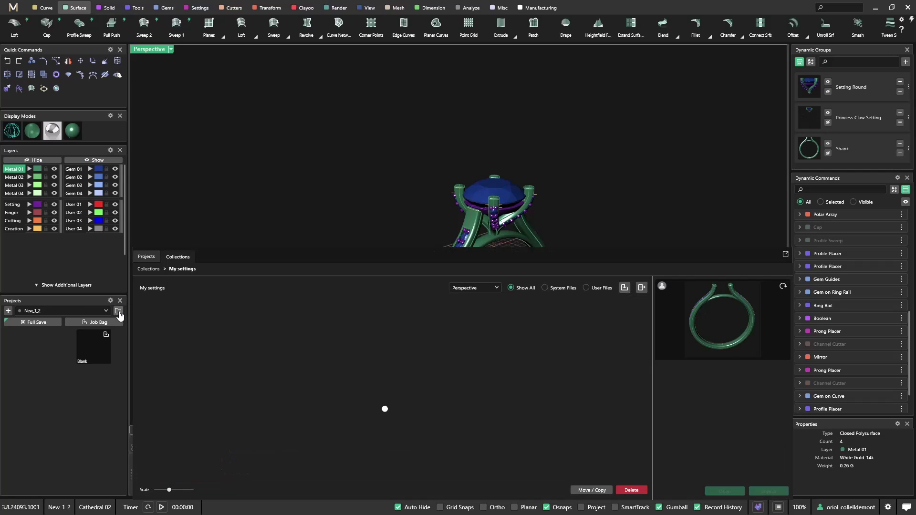
pyautogui.click(149, 269)
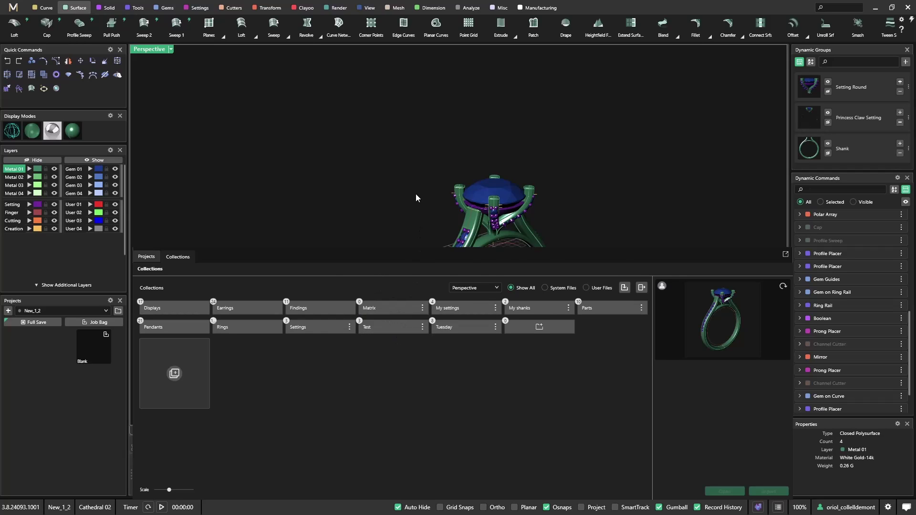
pyautogui.moveTo(675, 293); pyautogui.dragTo(591, 308, button='right')
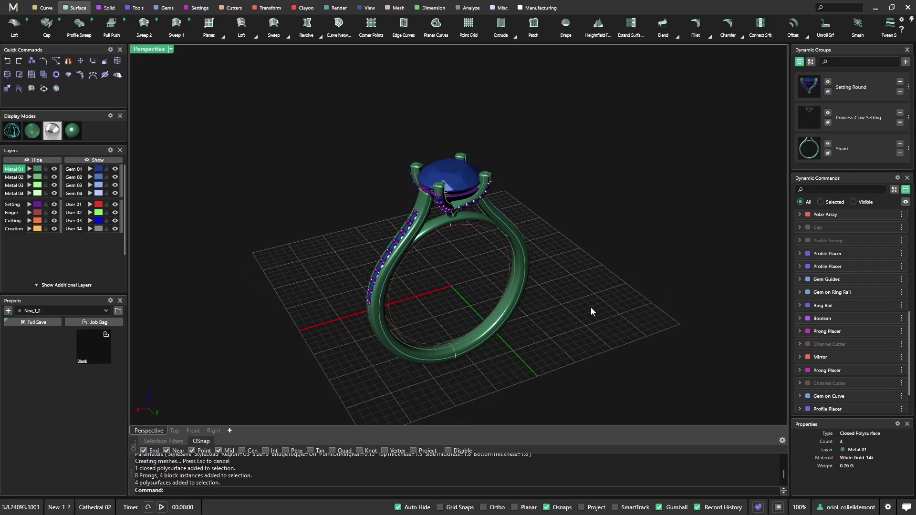